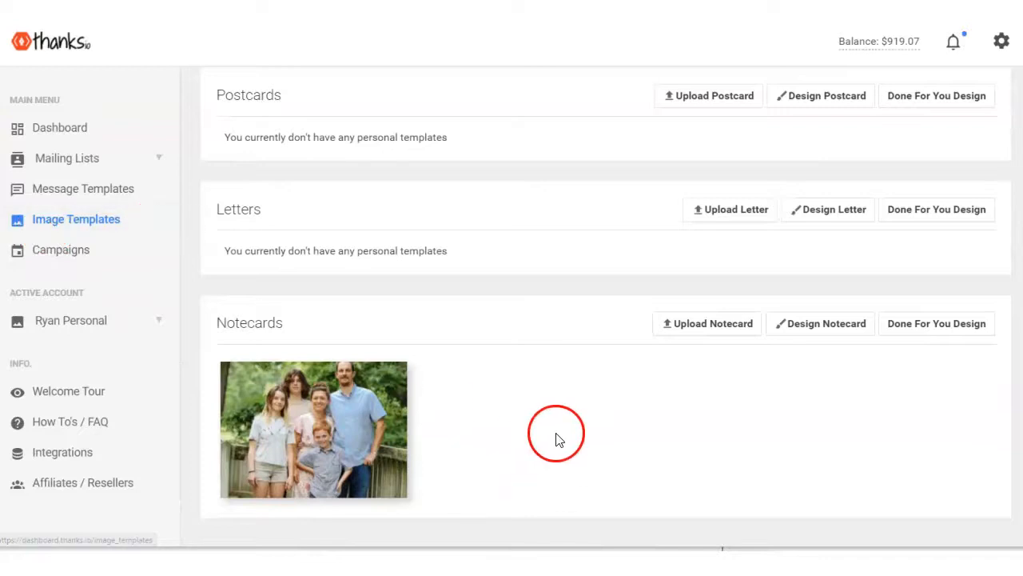
- Open the notecard image upload form to view its fields, and close it without saving
scroll(555, 416, down, 2)
mouse_move(255, 384)
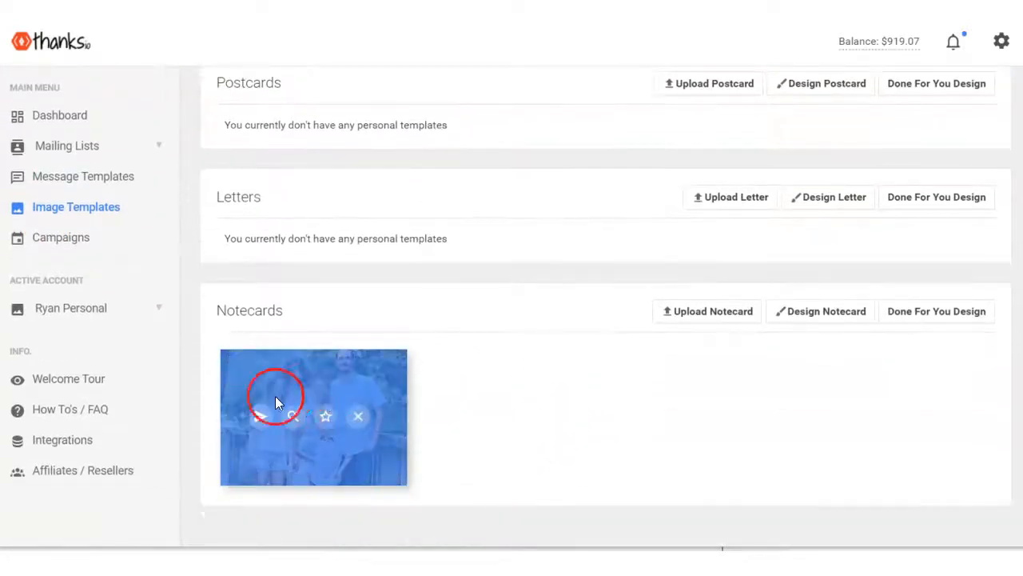
click(704, 320)
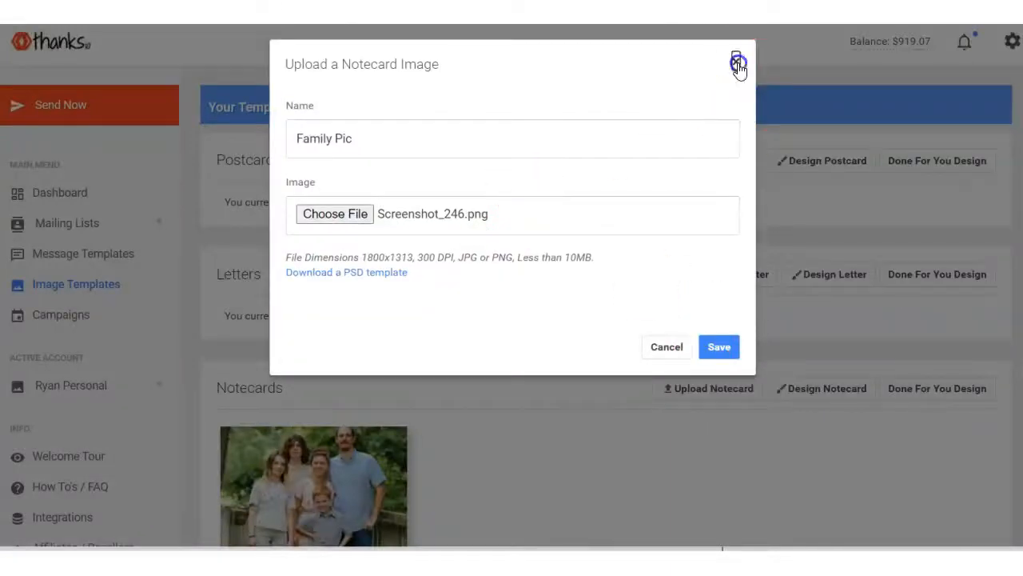
click(736, 62)
scroll(288, 427, down, 1)
mouse_move(400, 380)
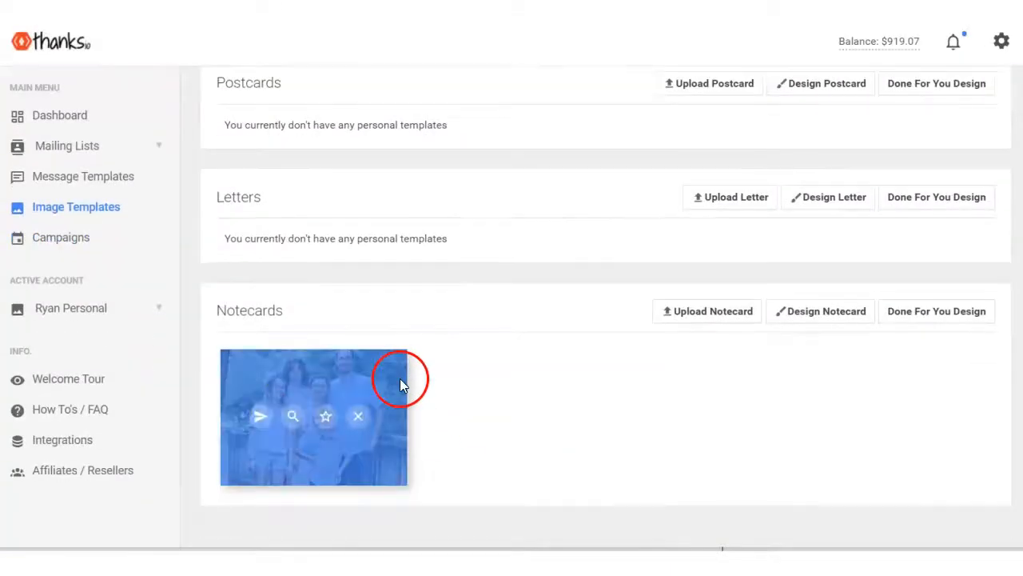
- Start designing a notecard in the Canva editor and search its templates for Christmas Postcards
click(814, 316)
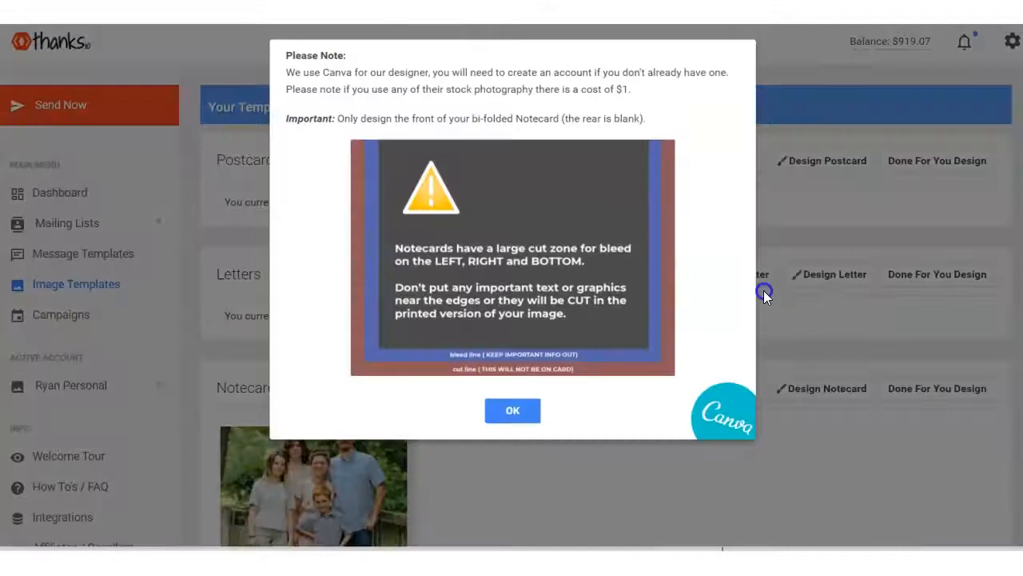
click(494, 403)
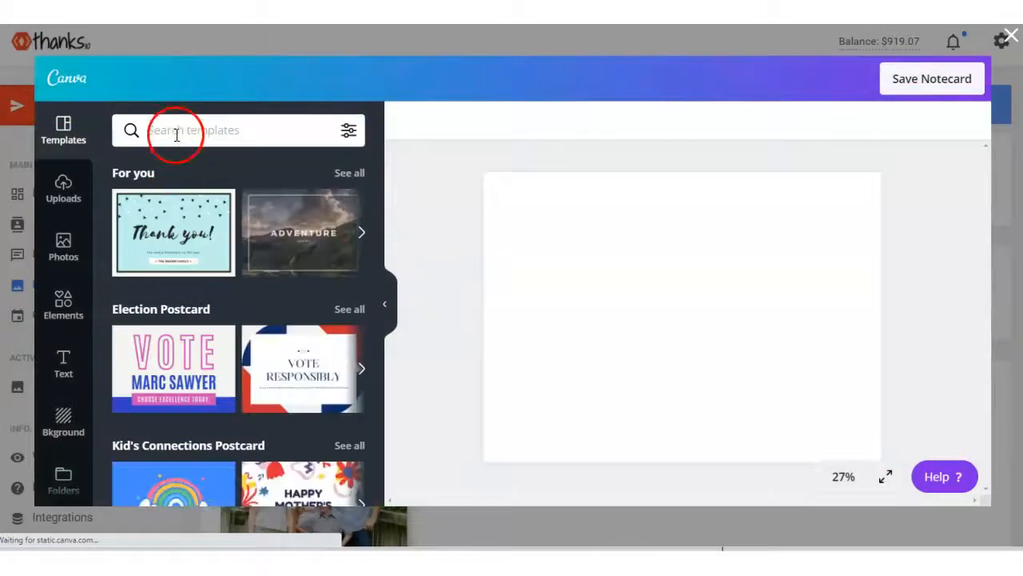
click(176, 132)
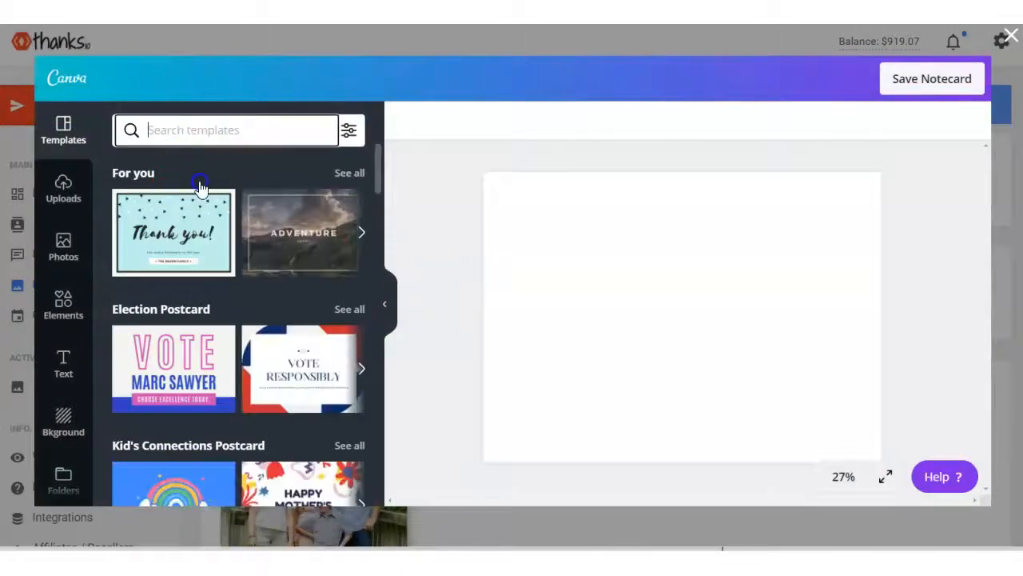
text(chris)
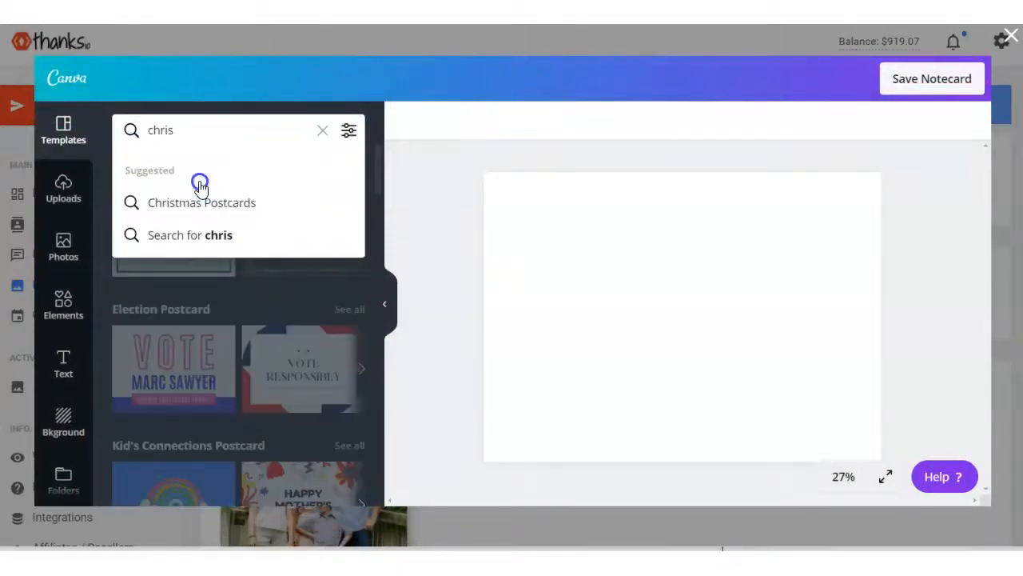
click(201, 202)
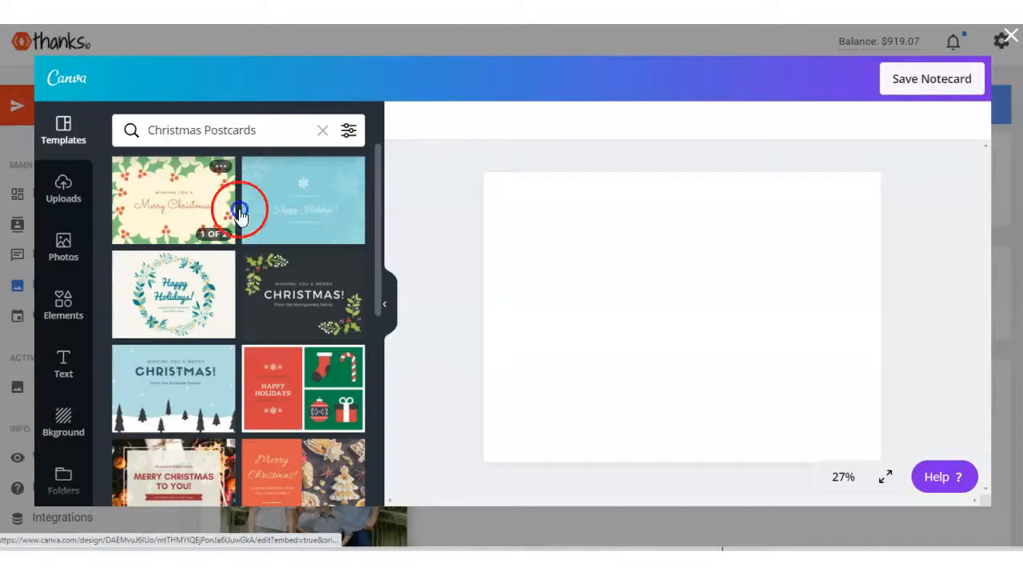
- Apply the front page of the Snow Trees Holiday Postcard template to the blank notecard
scroll(314, 253, down, 10)
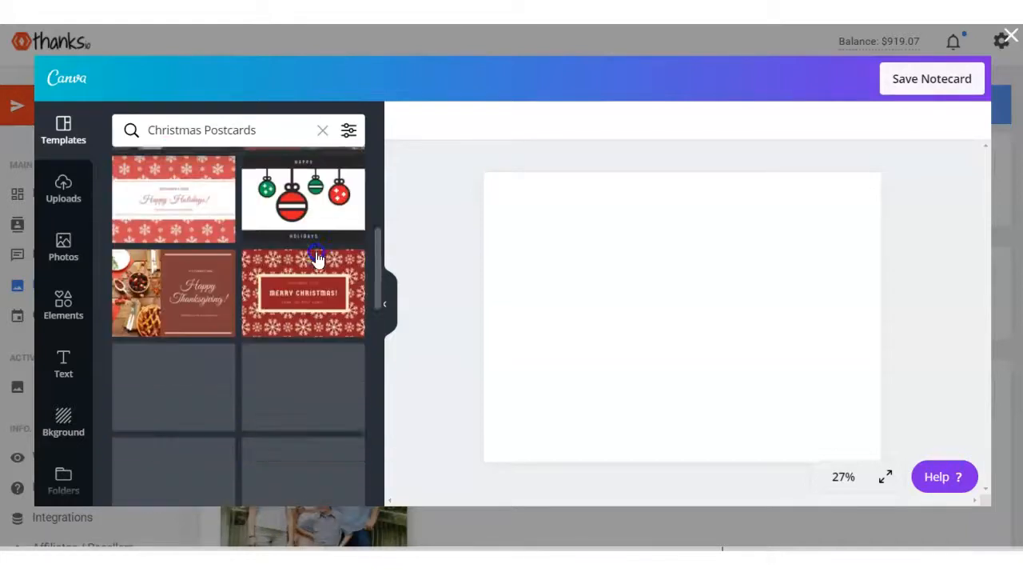
scroll(316, 254, up, 5)
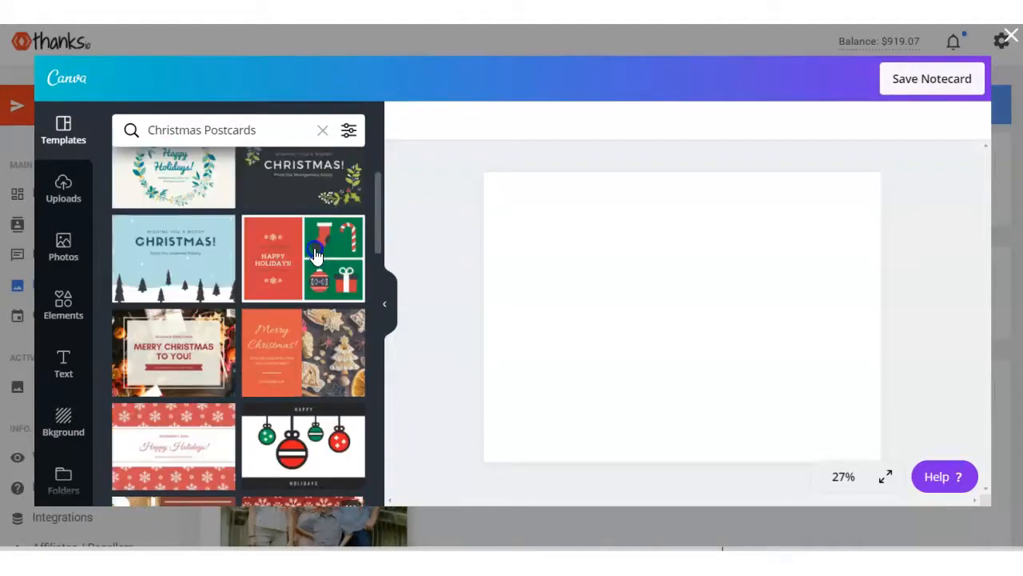
click(162, 270)
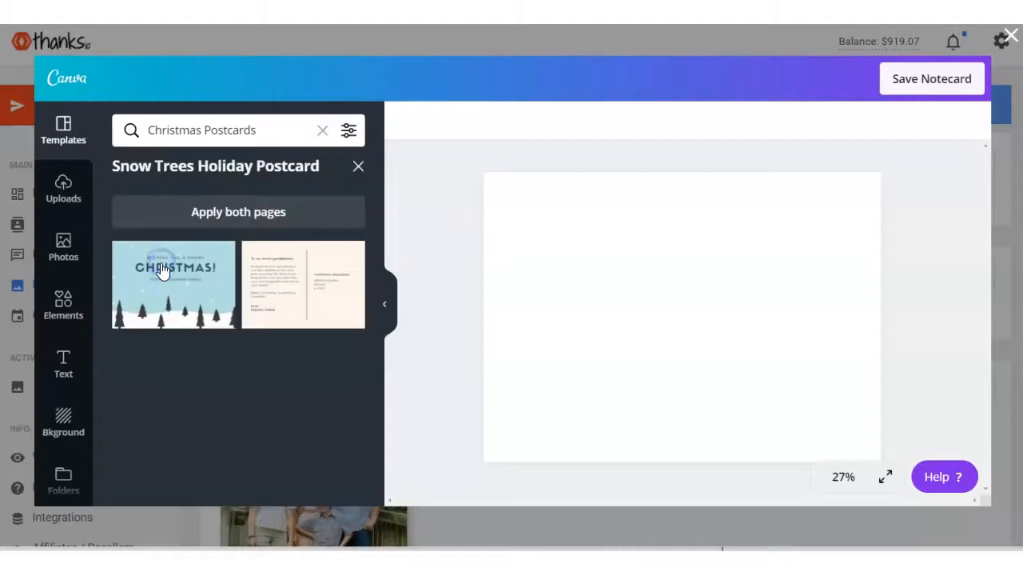
click(176, 274)
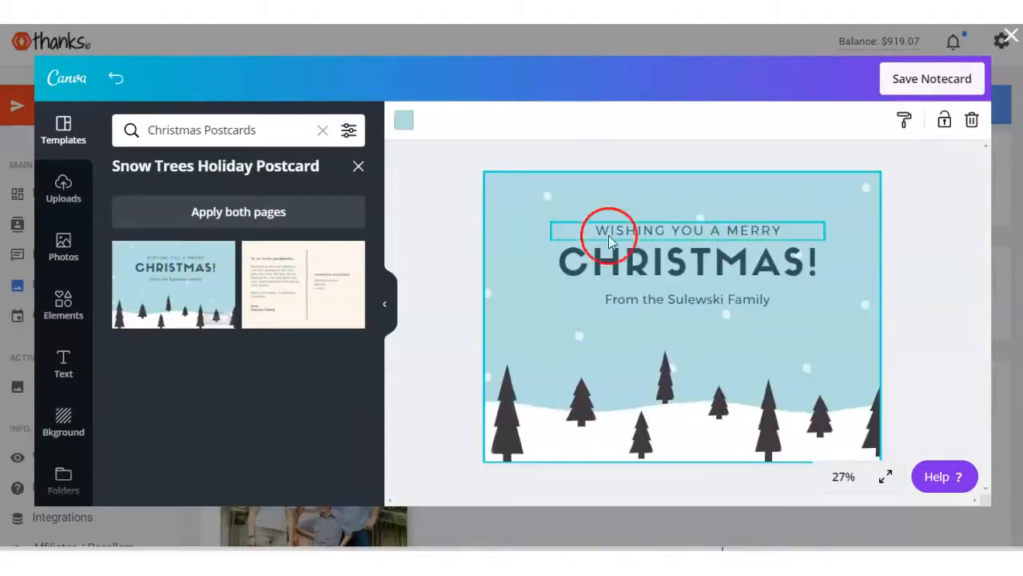
- Replace the surname in the card's "From the … Family" line with the sender's family name and save the notecard
click(685, 304)
double_click(685, 300)
text(Hartman)
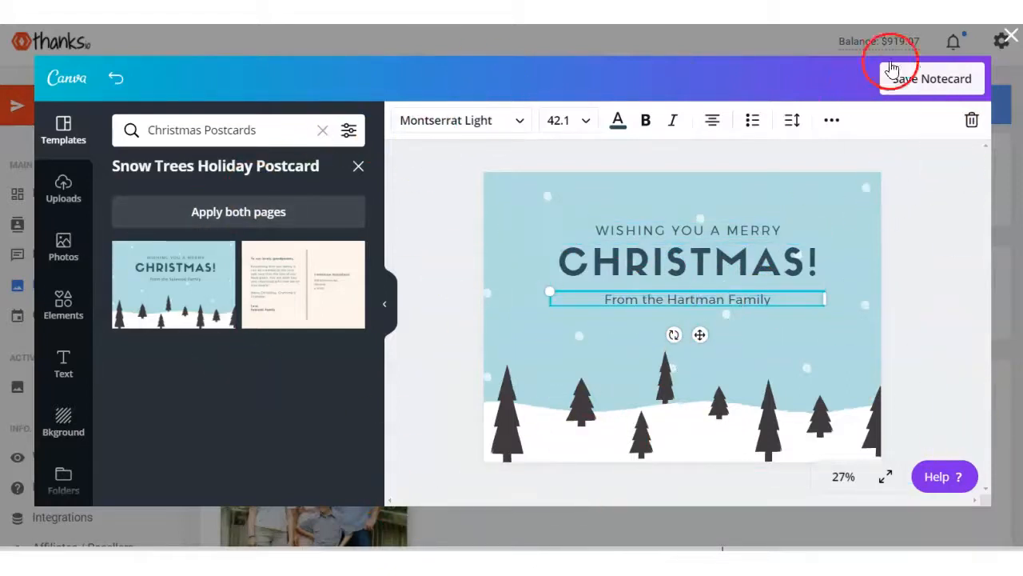
click(912, 80)
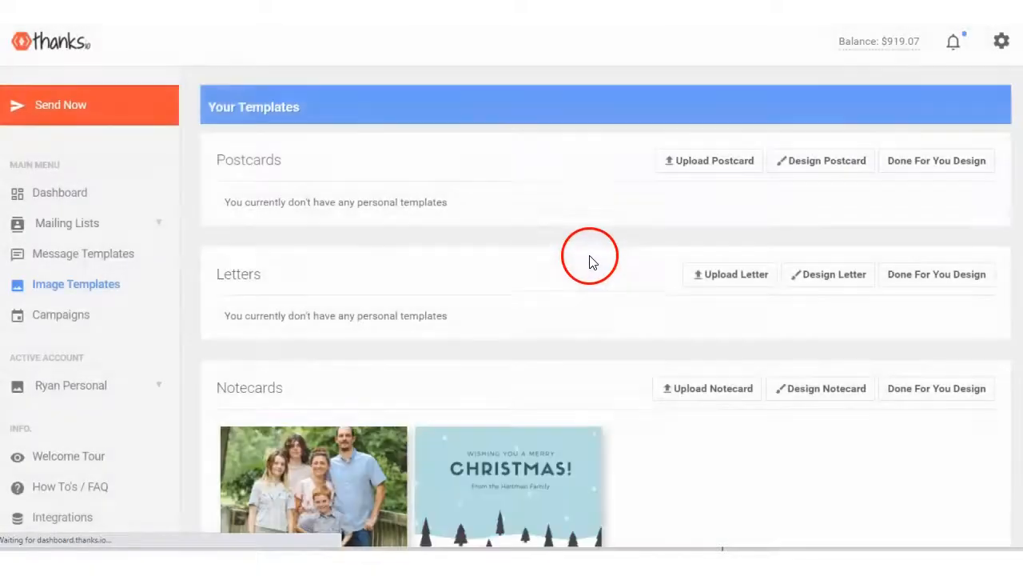
scroll(578, 231, down, 1)
mouse_move(449, 411)
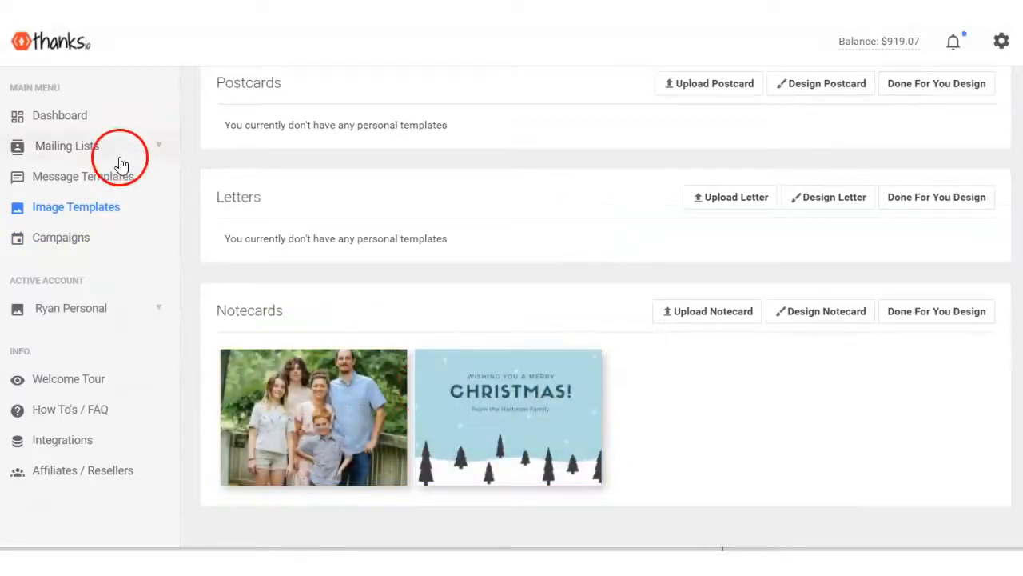
- Start a new message template of type Notecard and name it "Xmas Card"
scroll(264, 240, up, 1)
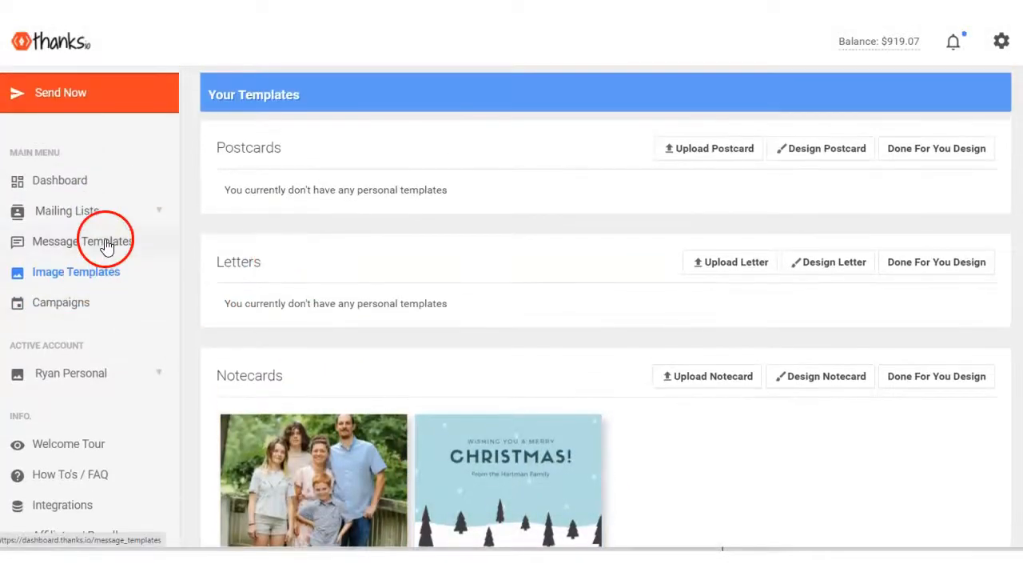
click(114, 252)
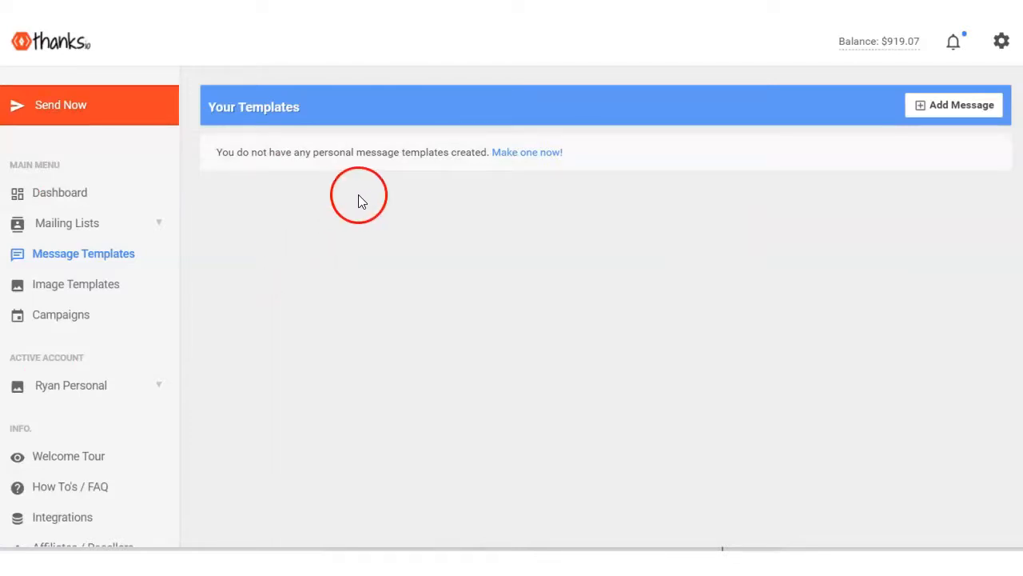
click(948, 106)
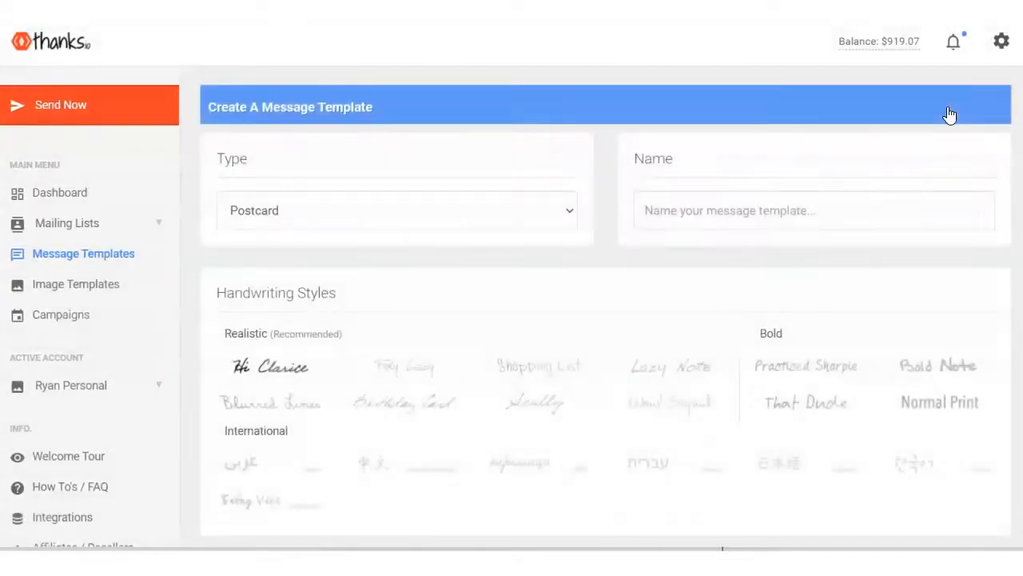
click(312, 215)
click(271, 284)
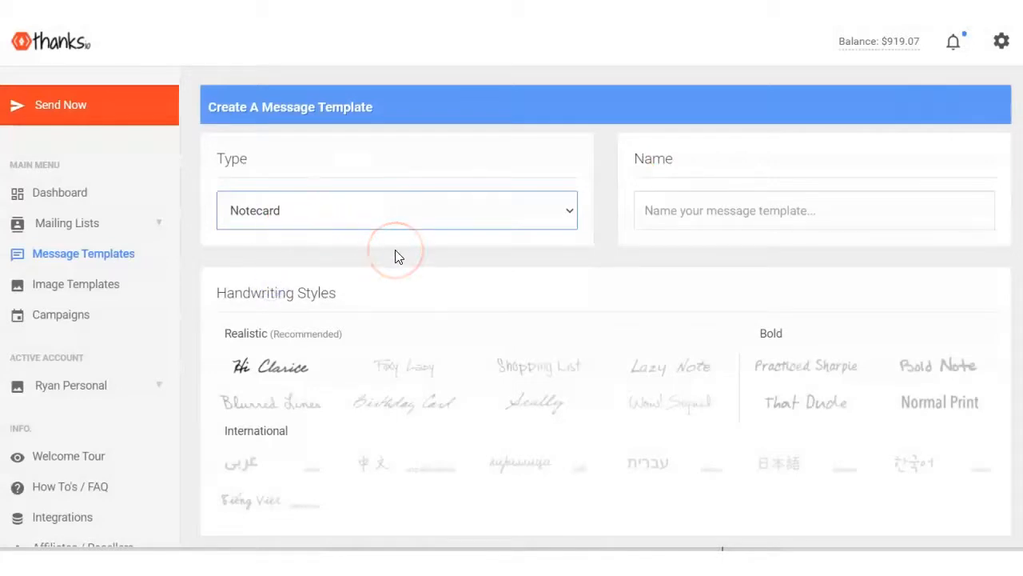
click(682, 218)
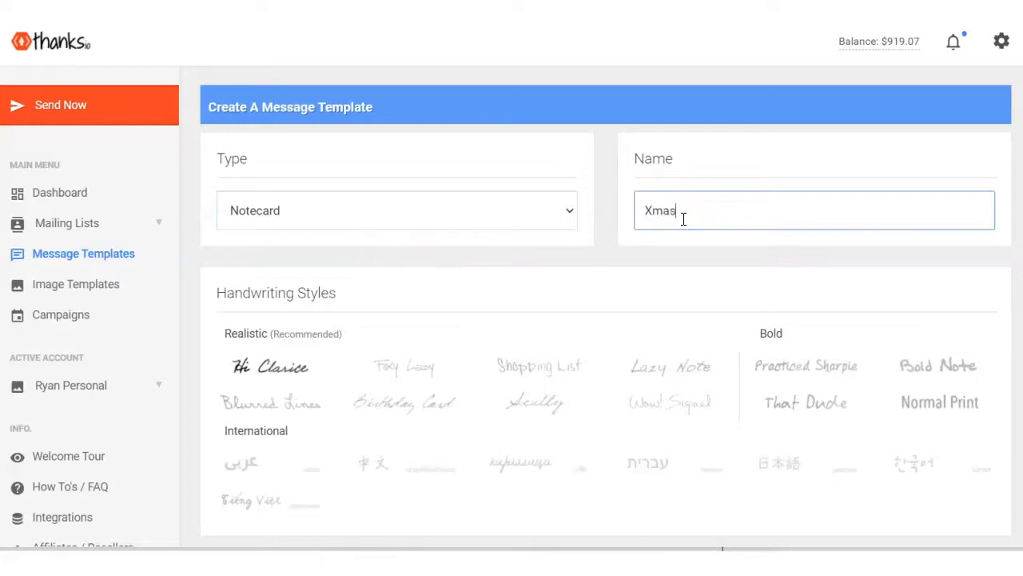
- Enter the message "Merry xmas!" followed by a "From the …" family sign-off, and check its handwritten preview
scroll(633, 336, down, 4)
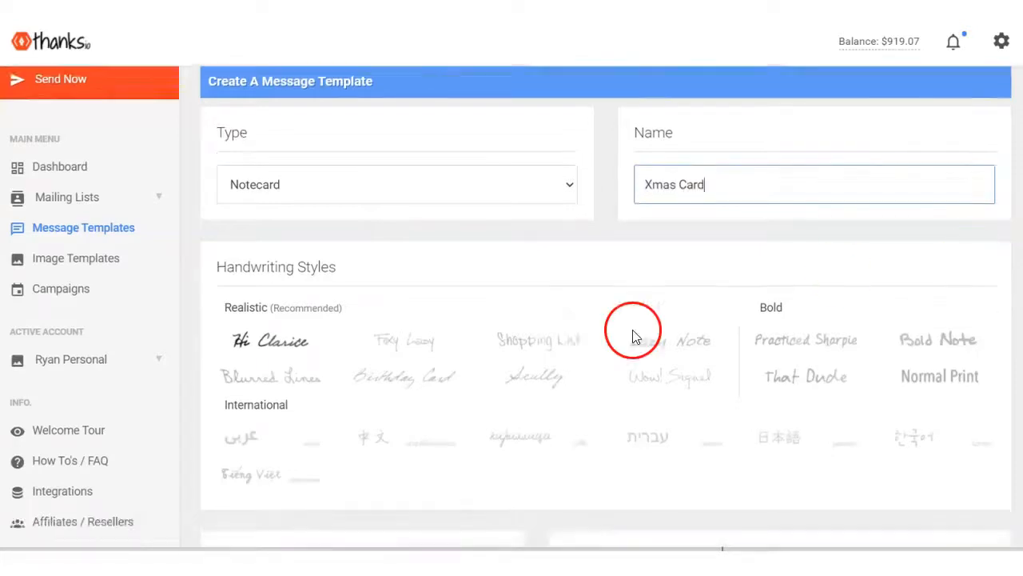
scroll(714, 183, up, 2)
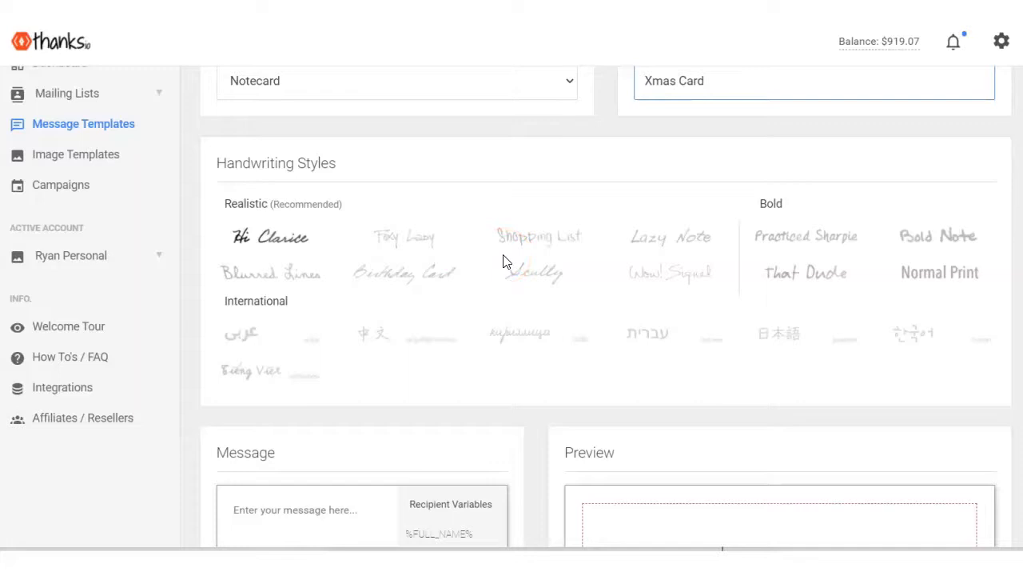
scroll(502, 257, down, 1)
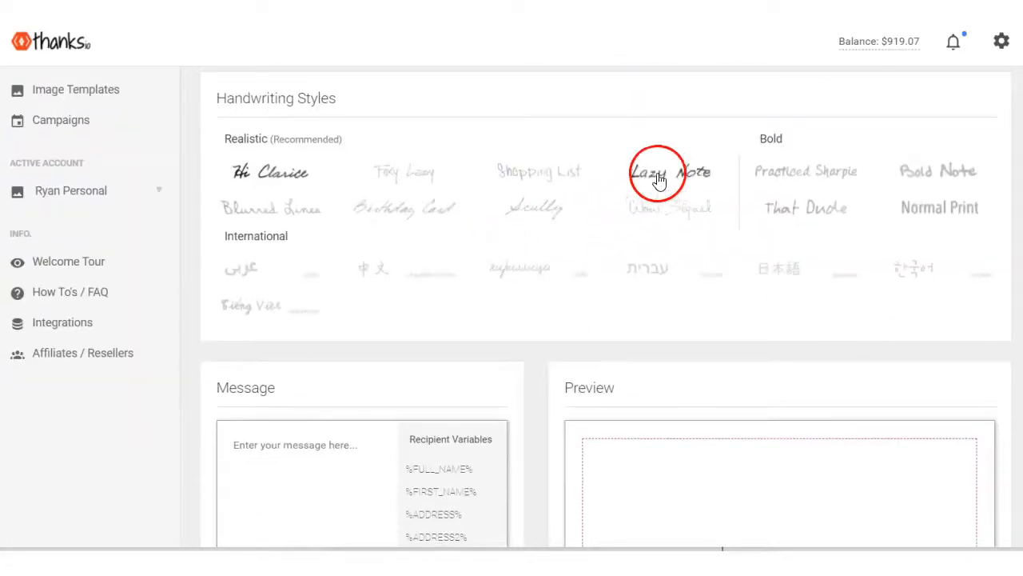
scroll(285, 183, down, 3)
click(302, 210)
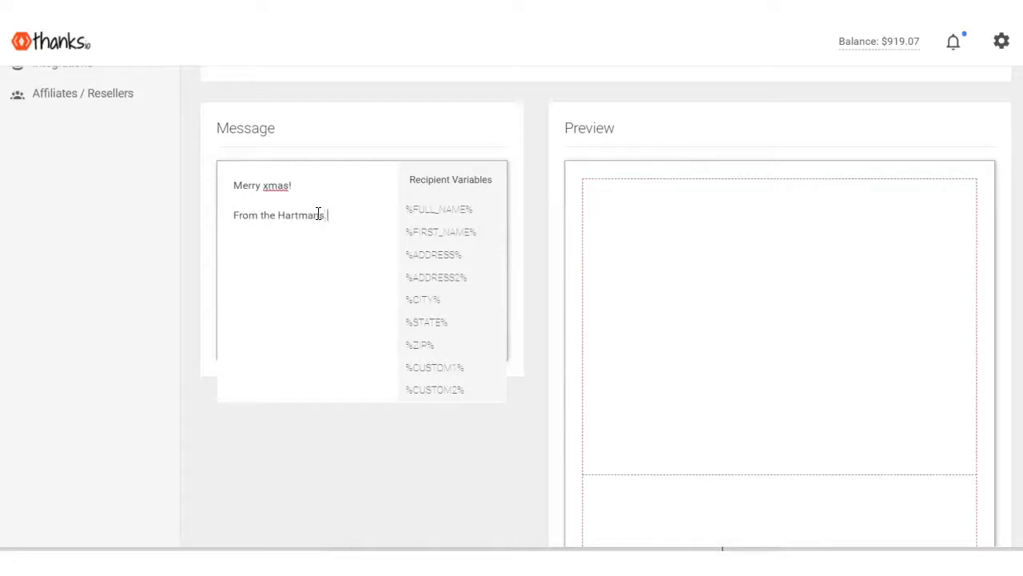
scroll(718, 302, down, 1)
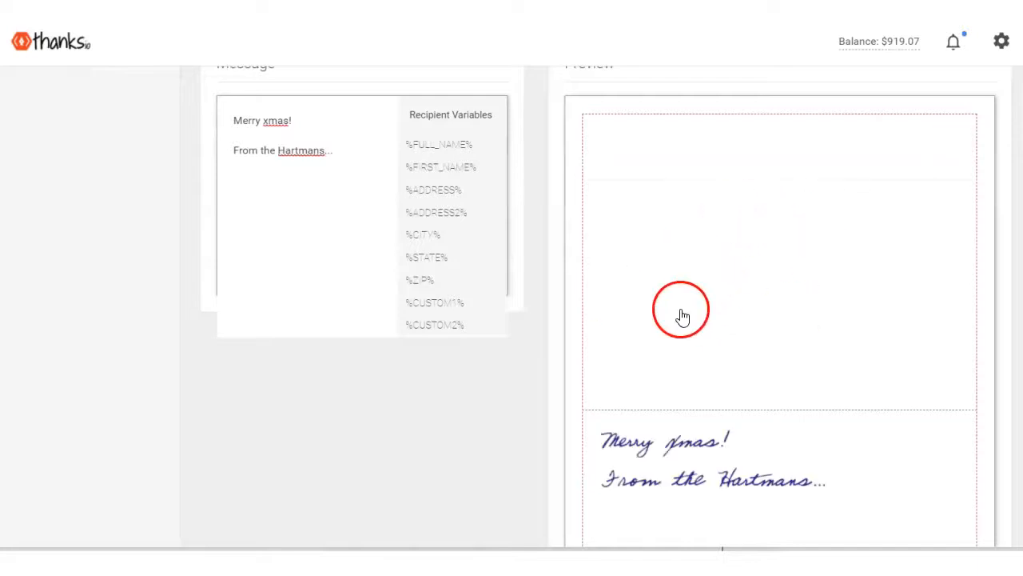
scroll(703, 336, down, 2)
scroll(745, 386, up, 3)
scroll(724, 290, down, 2)
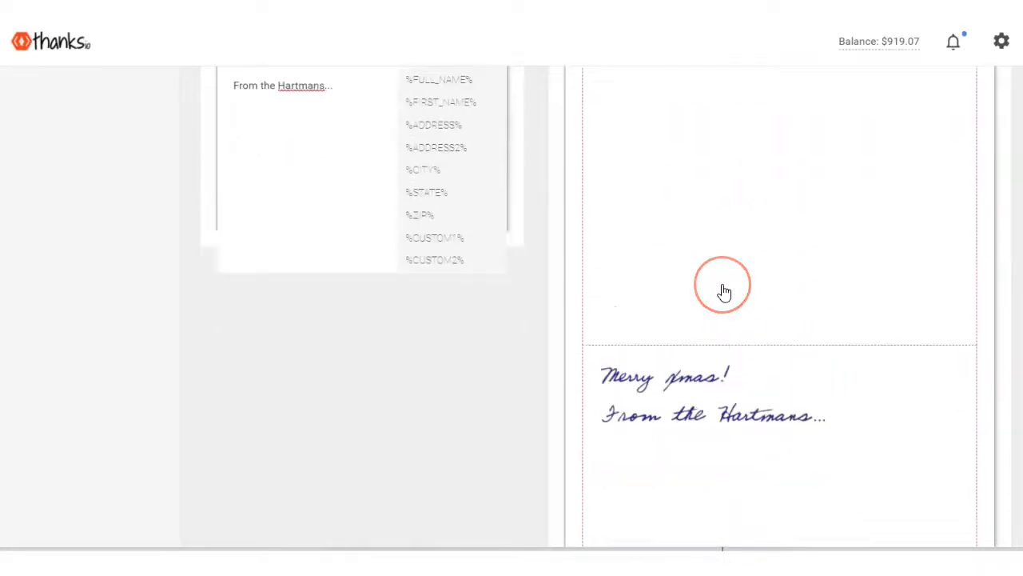
scroll(725, 292, up, 2)
- Copy the whole message and paste it repeatedly below the original text to make a long message
drag(334, 214, 222, 185)
key(ctrl+c)
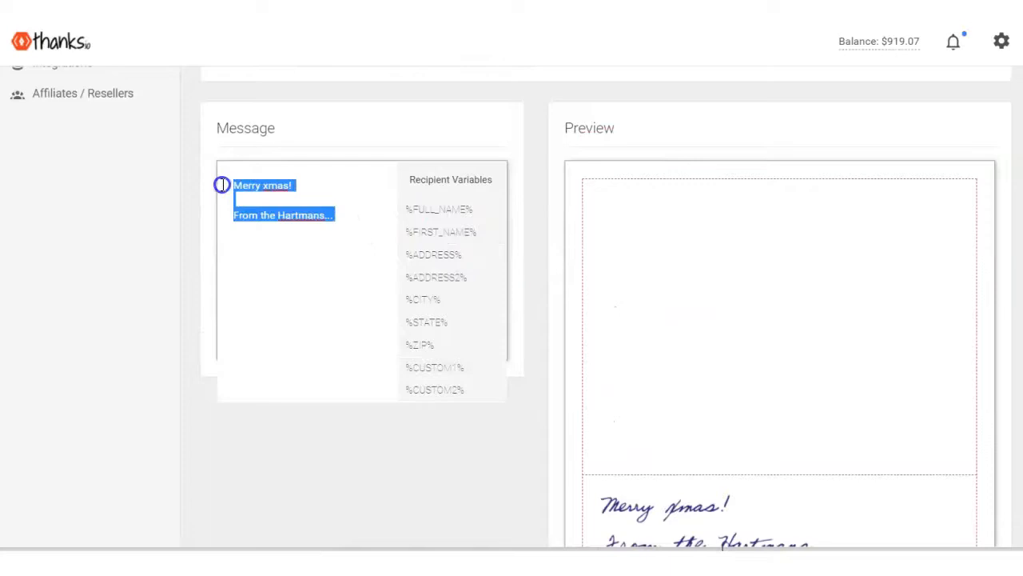
click(350, 223)
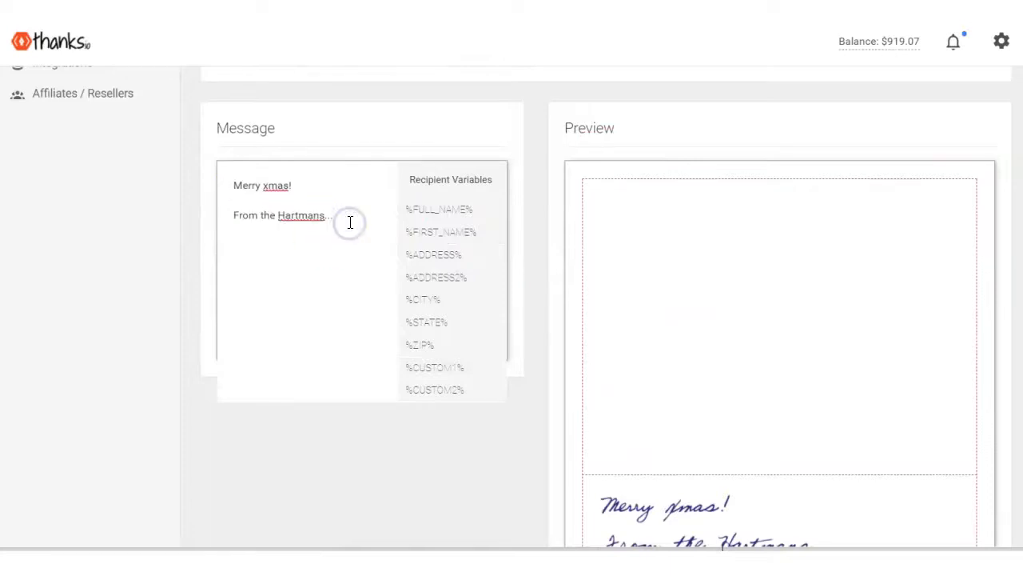
scroll(650, 279, down, 3)
scroll(661, 279, up, 3)
key(Return)
key(ctrl+v)
key(ctrl+v)
key(ctrl+v)
key(ctrl+v)
key(ctrl+v)
key(ctrl+v)
key(ctrl+v)
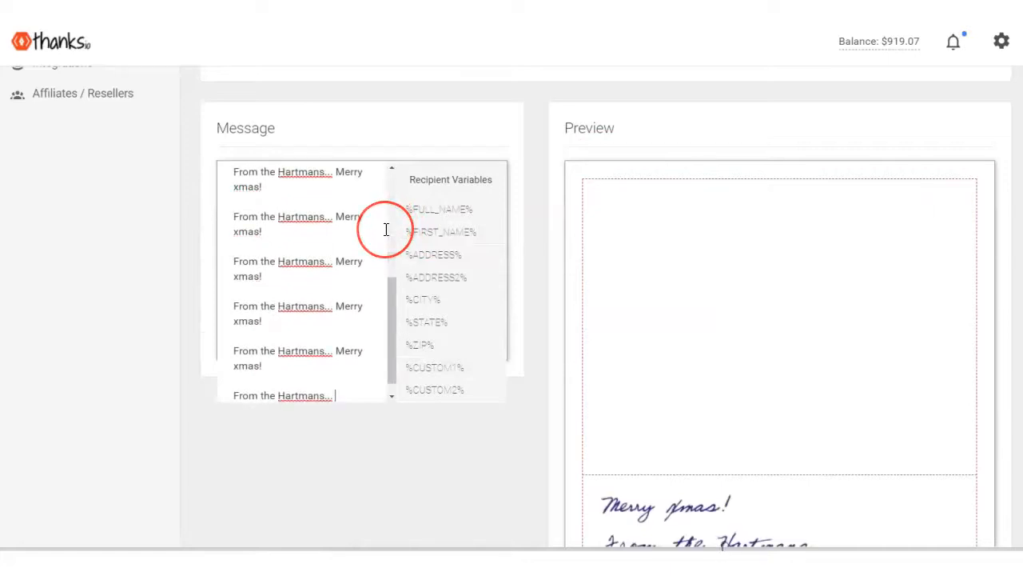
- Refresh the preview and examine how the repeated message fills both halves of the notecard
scroll(712, 248, down, 3)
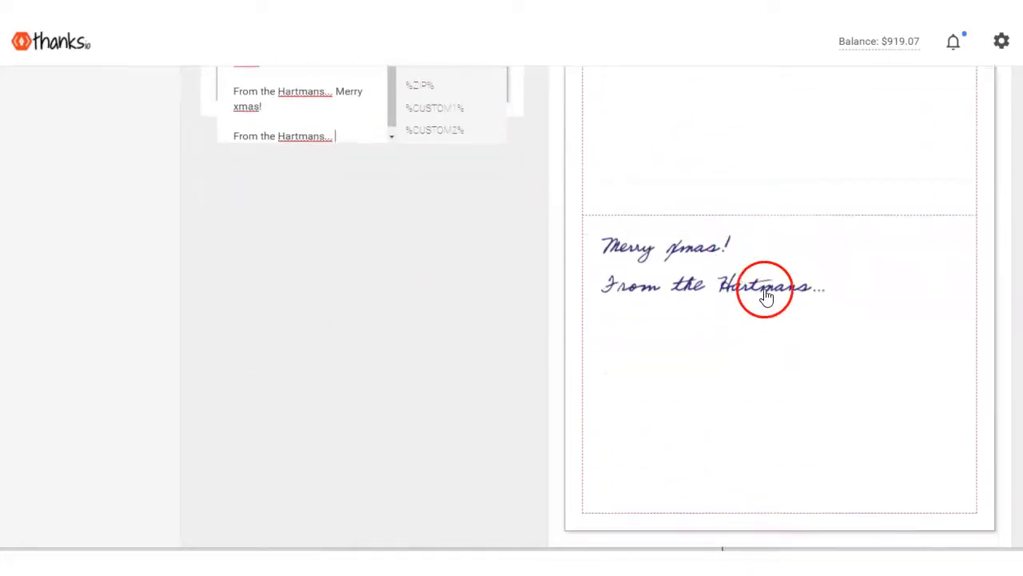
click(512, 281)
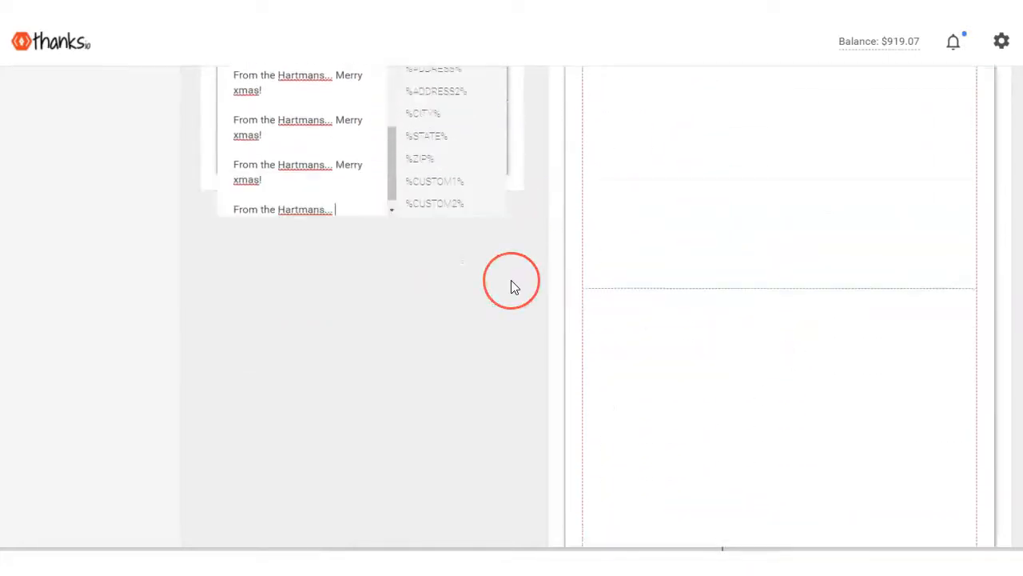
scroll(704, 251, up, 3)
scroll(702, 251, down, 6)
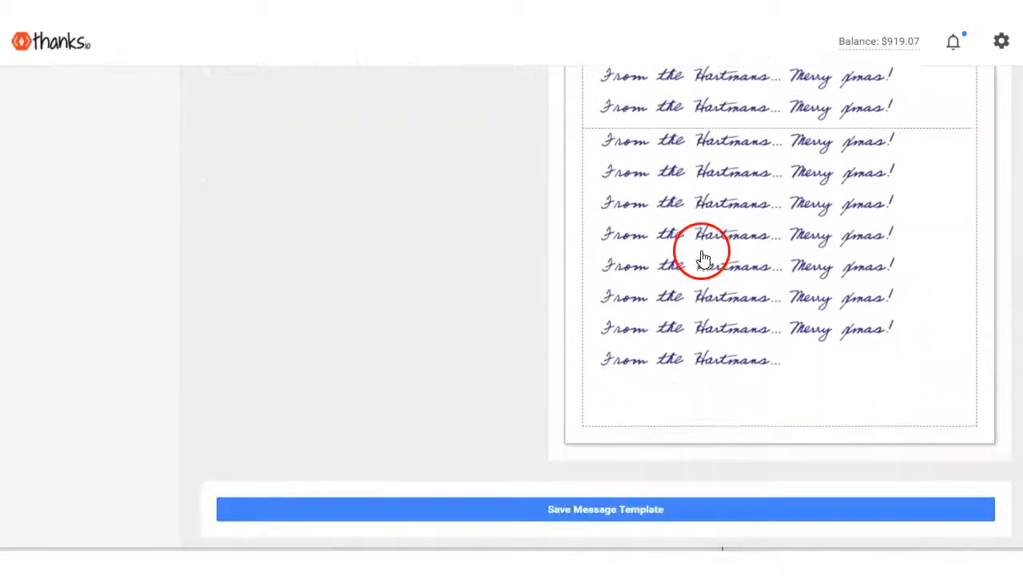
- Insert the %FIRST_NAME% recipient variable at the end of the message and select it for moving to the greeting
scroll(702, 251, up, 4)
scroll(704, 257, up, 3)
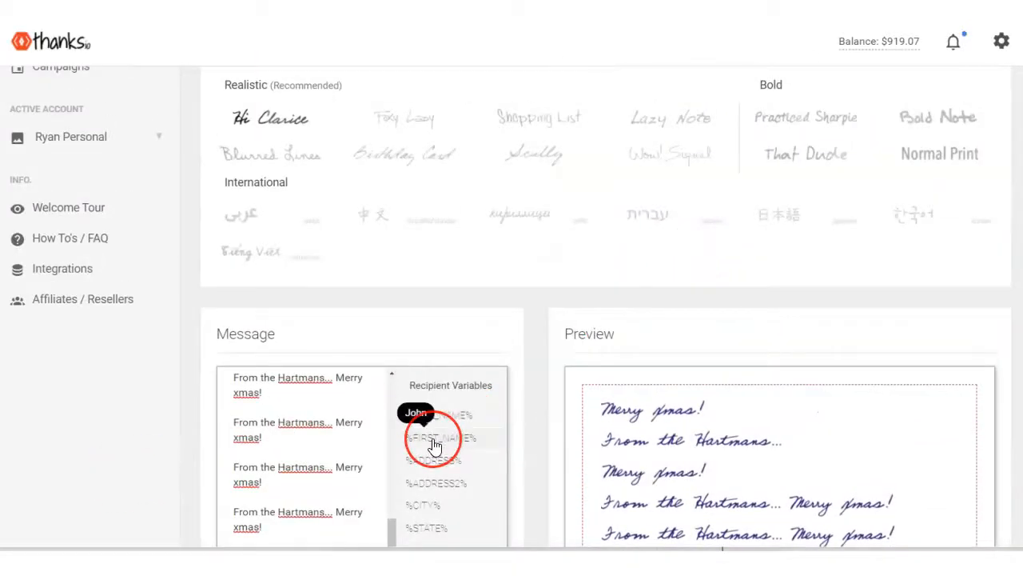
scroll(300, 416, up, 5)
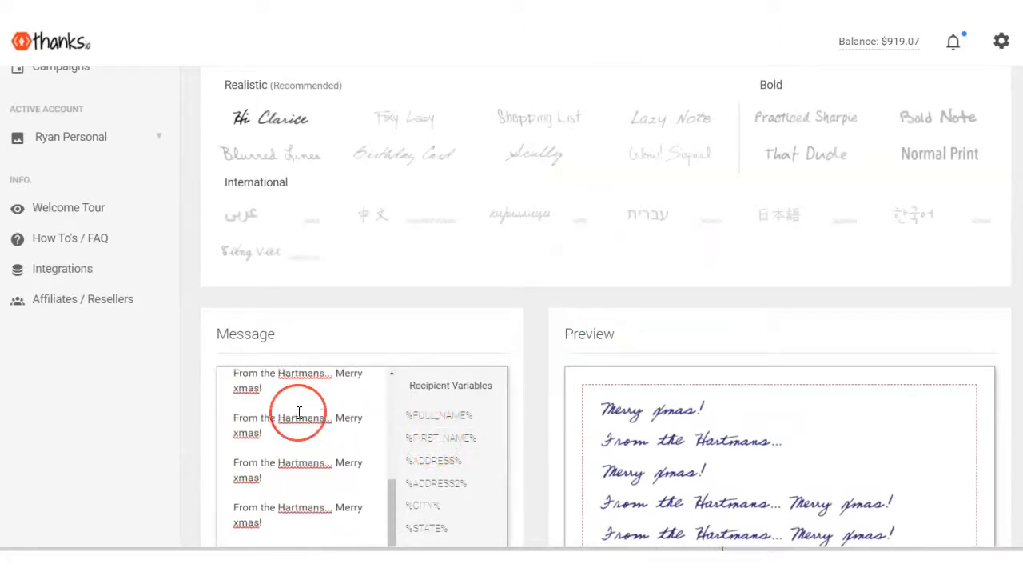
drag(416, 442, 328, 370)
drag(308, 288, 235, 287)
key(ctrl+c)
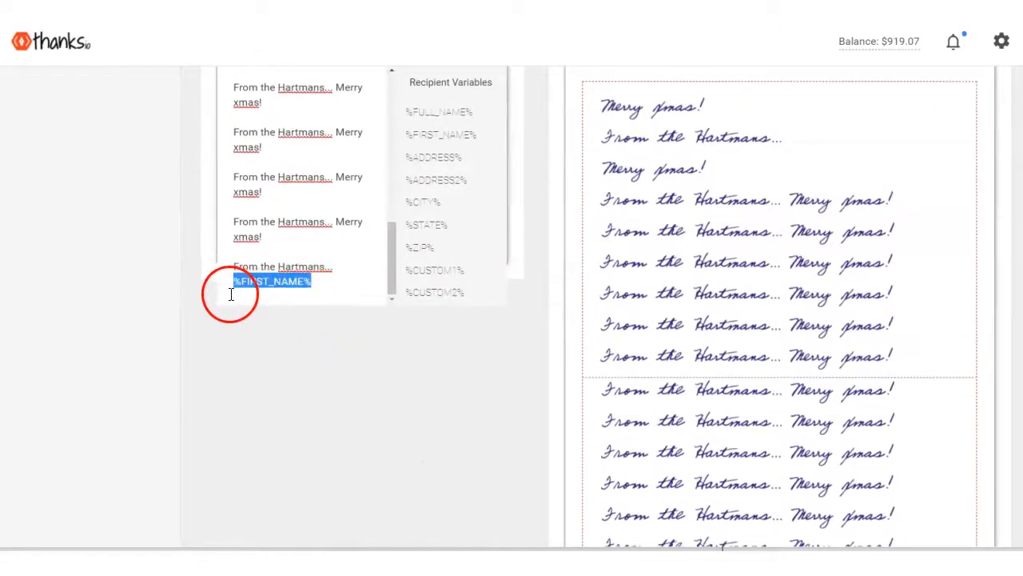
- Add the greeting "Hi %FIRST_NAME%" on its own line above the message and refresh the handwritten preview
scroll(338, 301, up, 6)
scroll(313, 475, down, 3)
scroll(276, 441, up, 4)
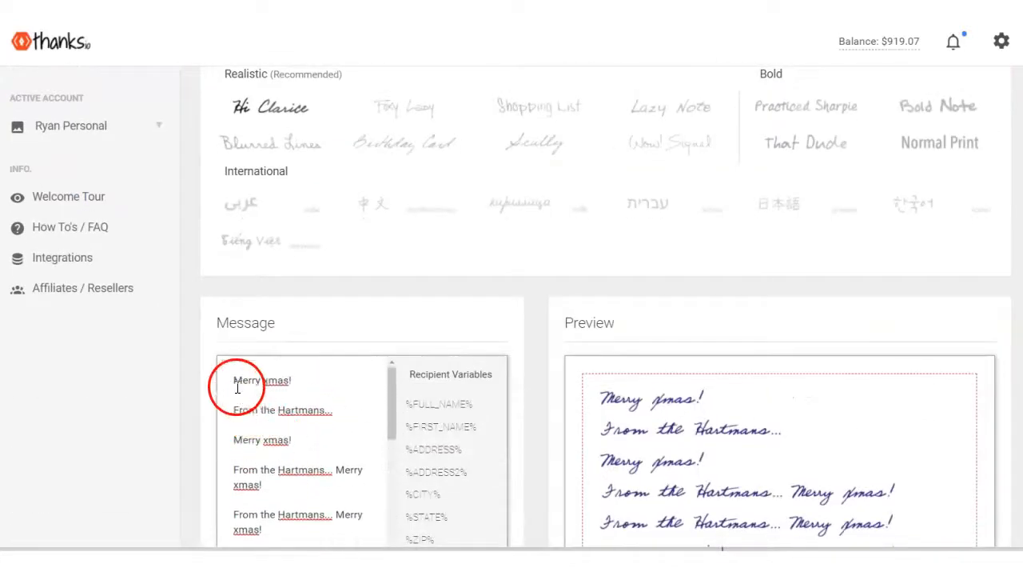
key(ctrl+v)
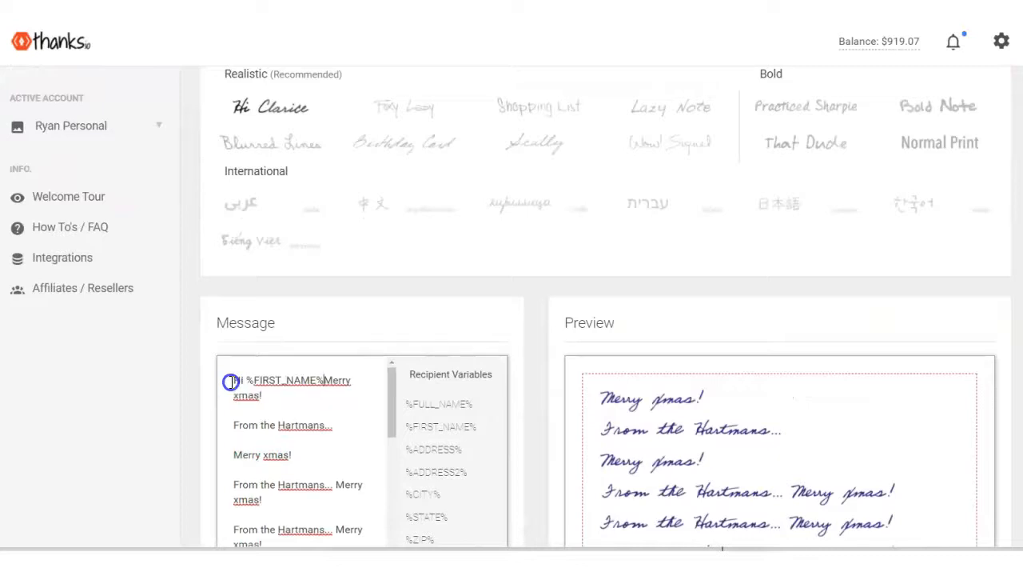
key(Return)
scroll(368, 384, down, 5)
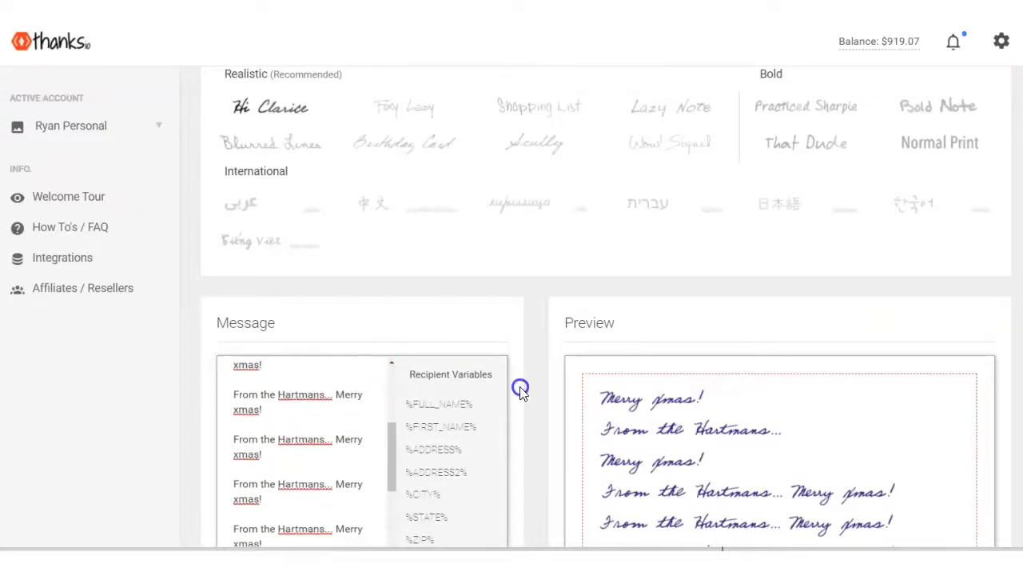
scroll(645, 372, down, 2)
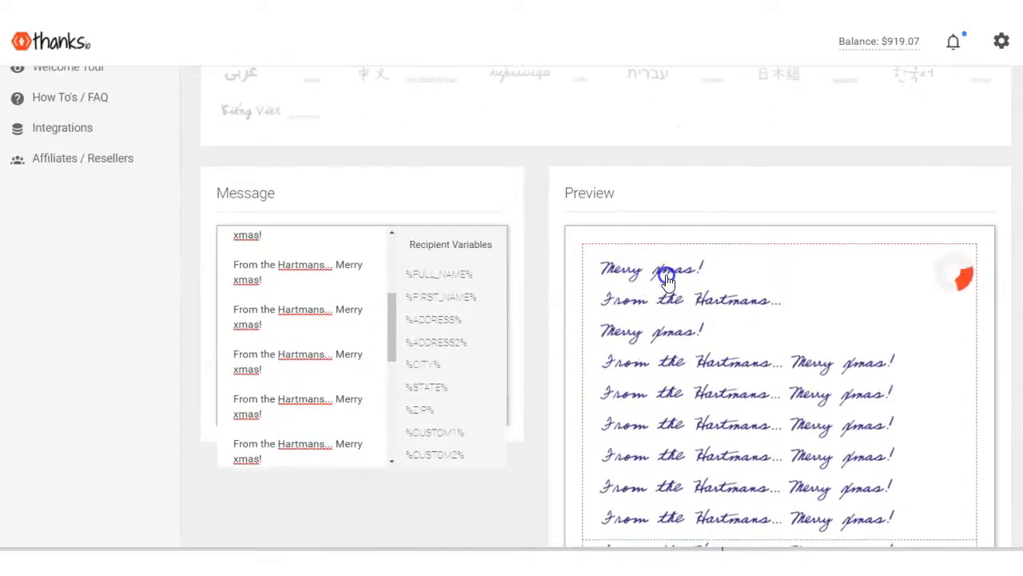
click(704, 293)
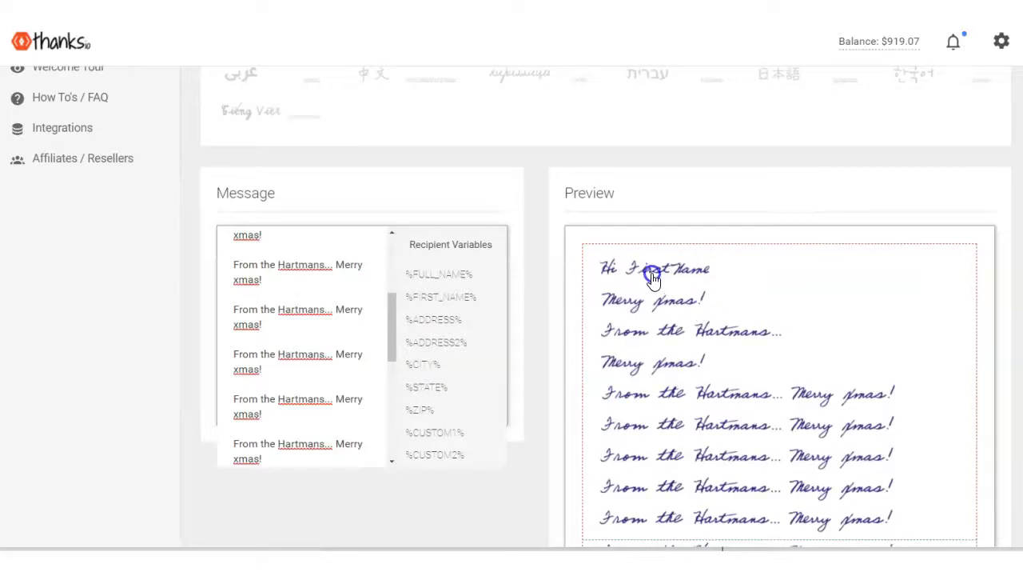
- Examine the personalised greeting and the rest of the message in the handwritten preview
click(297, 153)
click(686, 409)
click(656, 249)
scroll(852, 354, down, 3)
scroll(855, 354, up, 2)
click(709, 240)
click(682, 424)
scroll(682, 424, down, 4)
scroll(674, 427, up, 9)
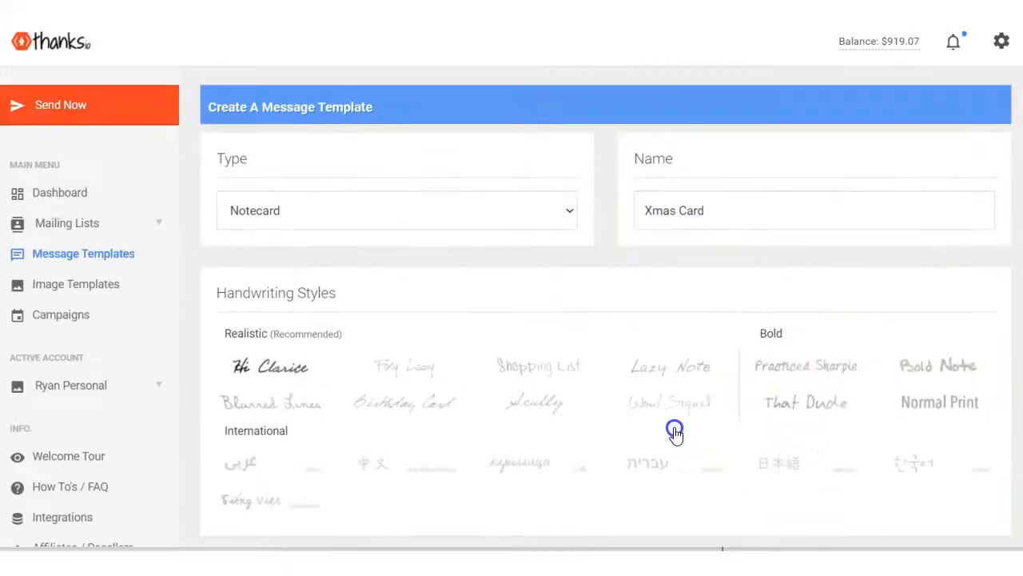
- Save the "Xmas Card" message template
scroll(632, 414, down, 3)
scroll(632, 411, down, 8)
click(600, 413)
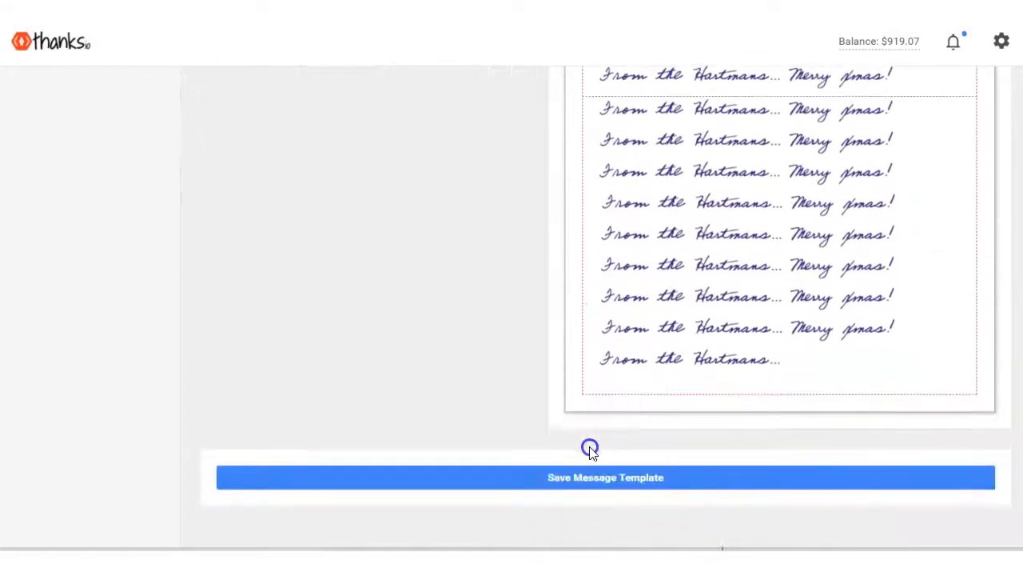
click(556, 488)
- Start a new mailing order and choose Notecard as its type
scroll(288, 176, up, 8)
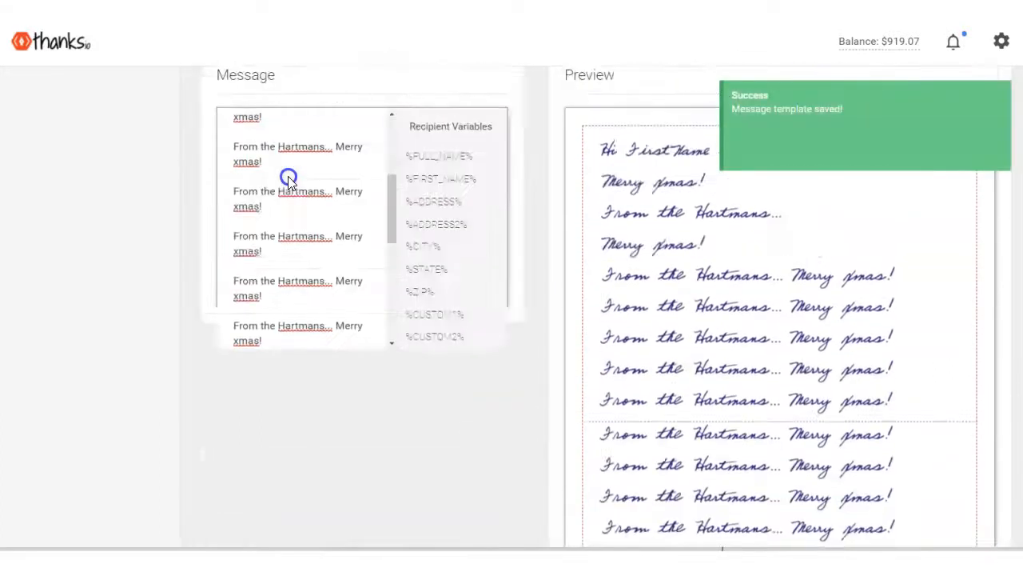
scroll(75, 155, up, 3)
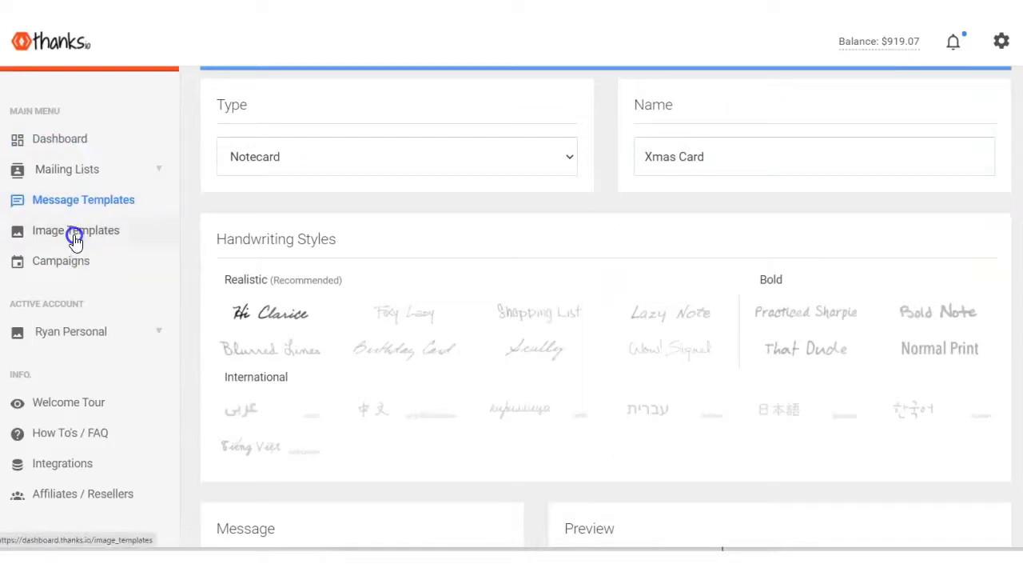
scroll(137, 171, up, 2)
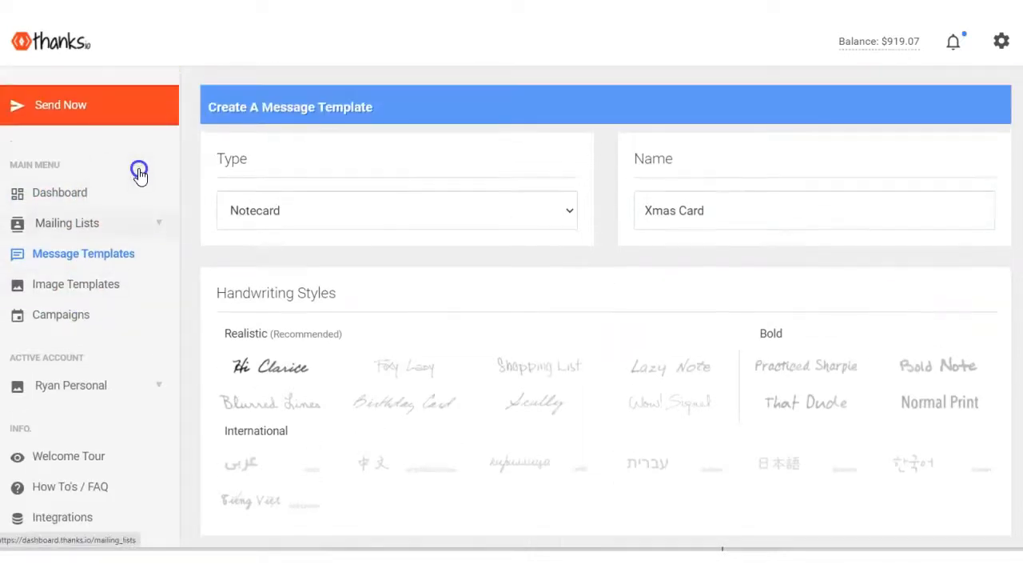
click(56, 110)
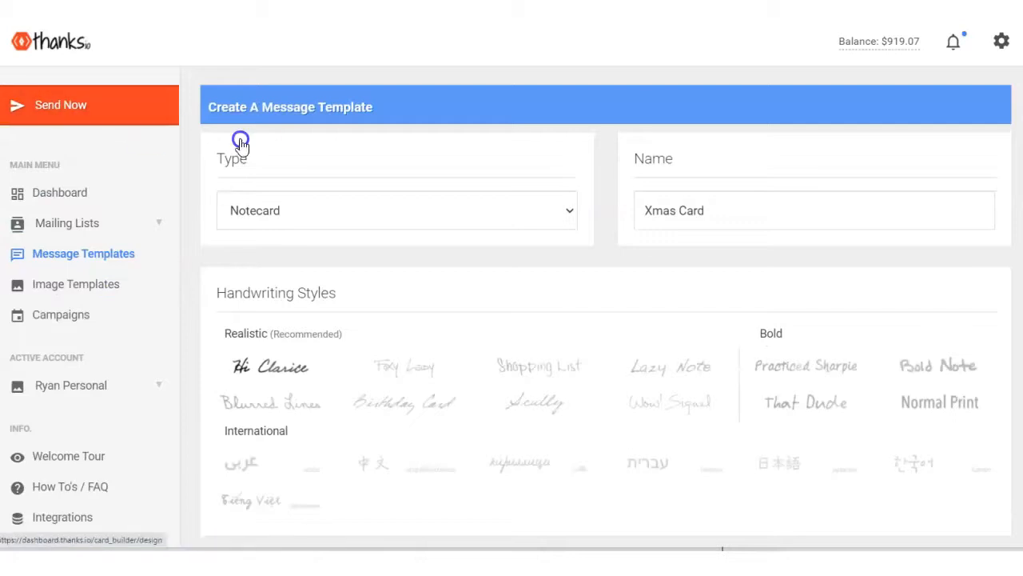
scroll(559, 320, down, 1)
click(632, 324)
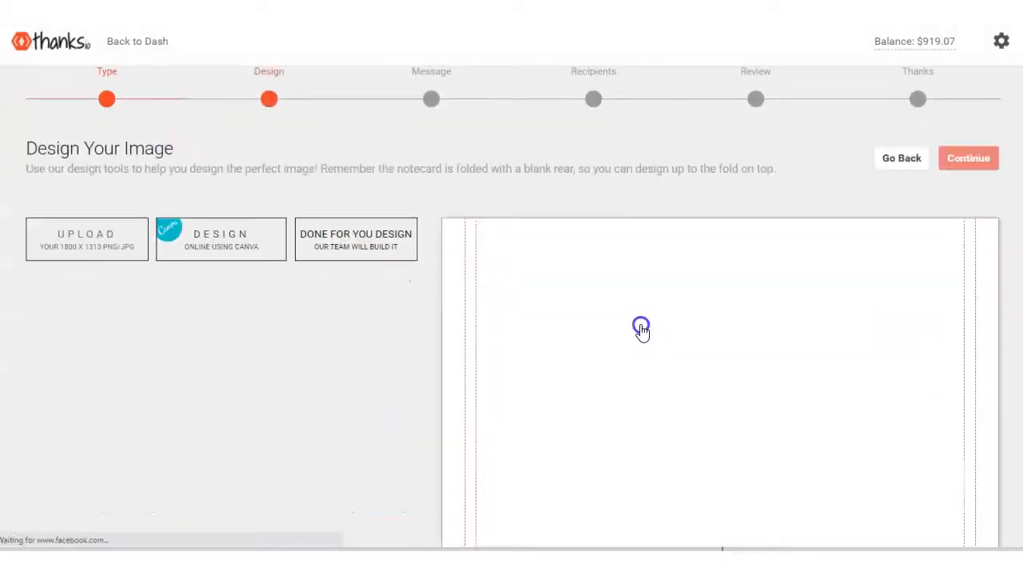
- Choose the snowy blue "Wishing you a Merry Christmas!" design for the notecard front and continue to the message
scroll(249, 472, down, 2)
scroll(223, 341, up, 2)
scroll(251, 305, down, 6)
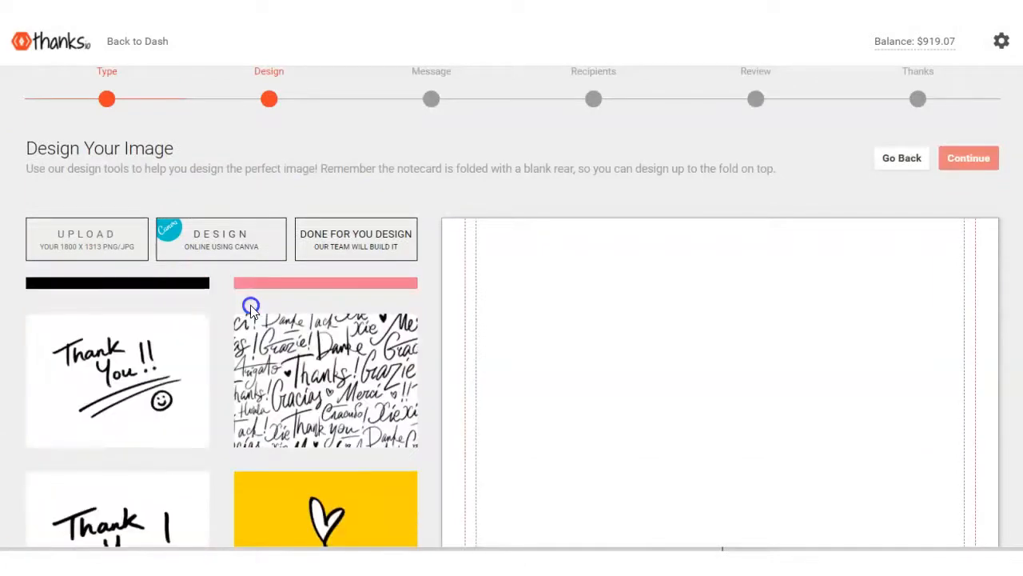
scroll(252, 308, down, 3)
scroll(251, 309, up, 8)
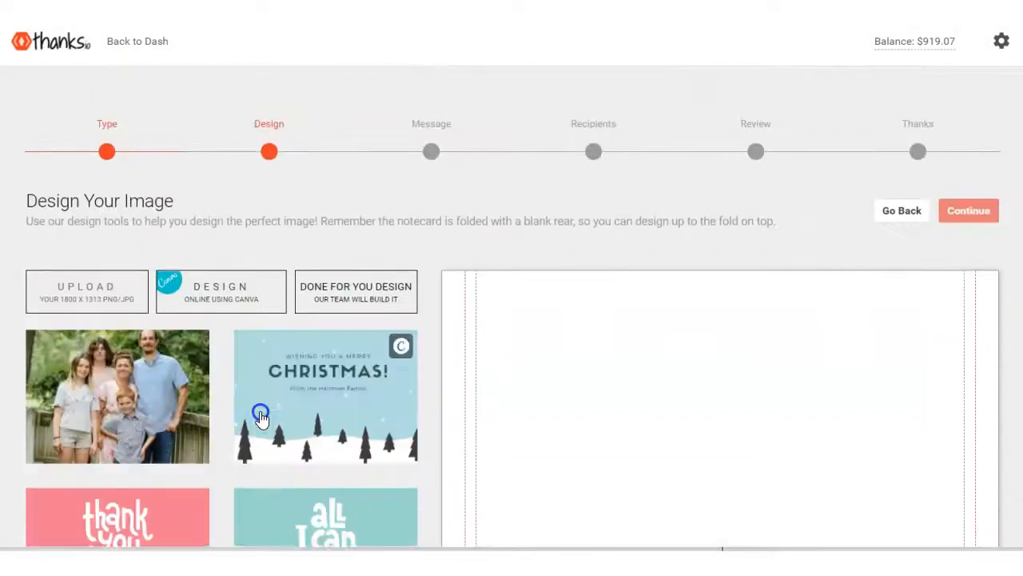
click(271, 386)
scroll(712, 183, down, 3)
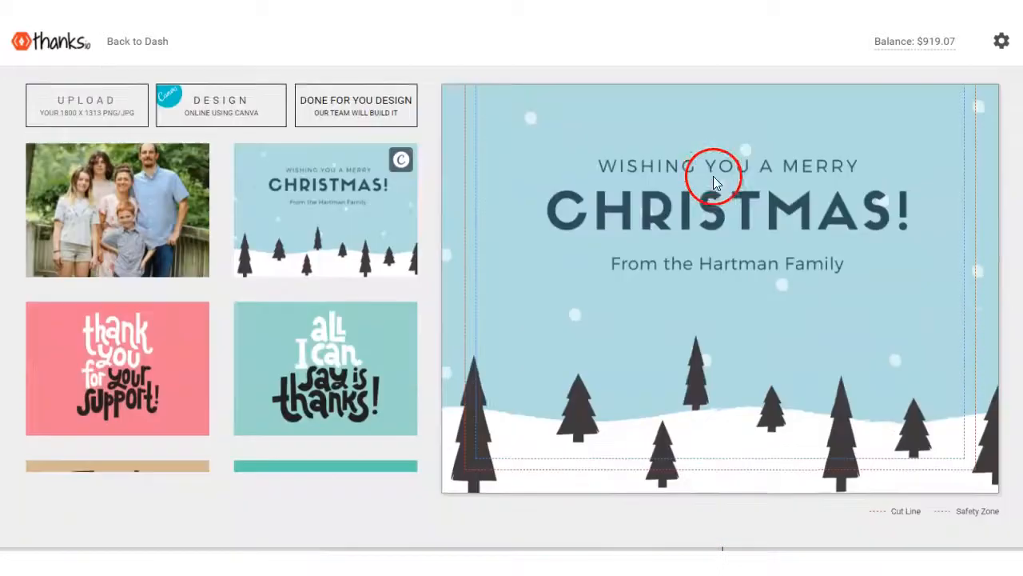
scroll(919, 176, up, 2)
click(971, 146)
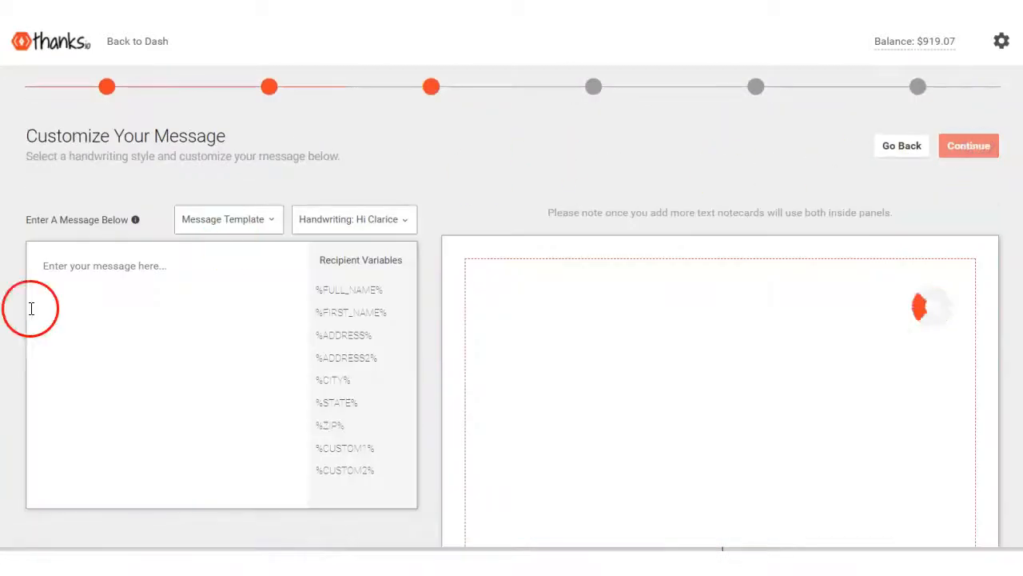
- Load the personal template "Xmas Card" as the notecard message, check its preview, and save and continue to the recipients
scroll(208, 220, up, 1)
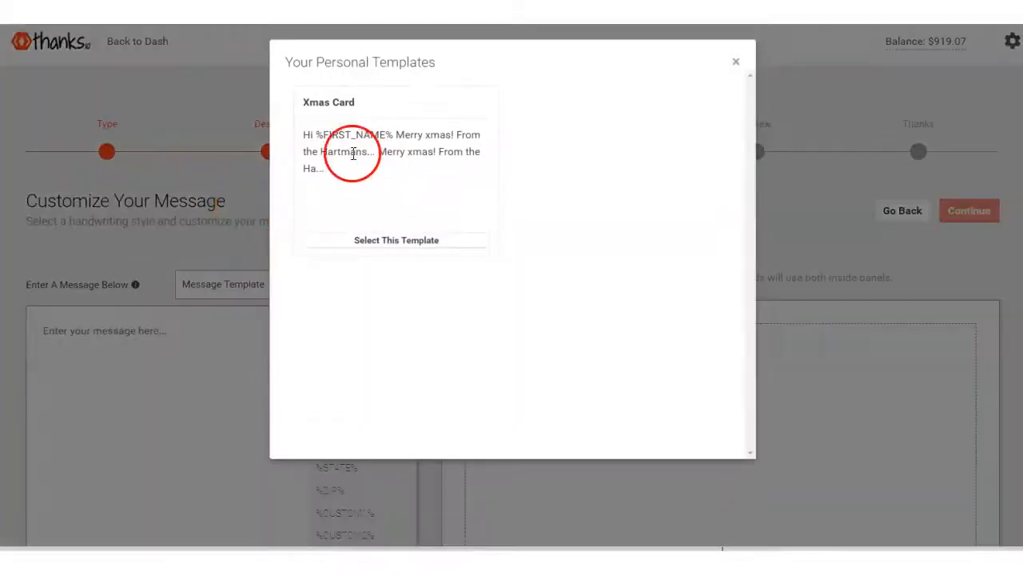
click(365, 231)
scroll(567, 190, down, 3)
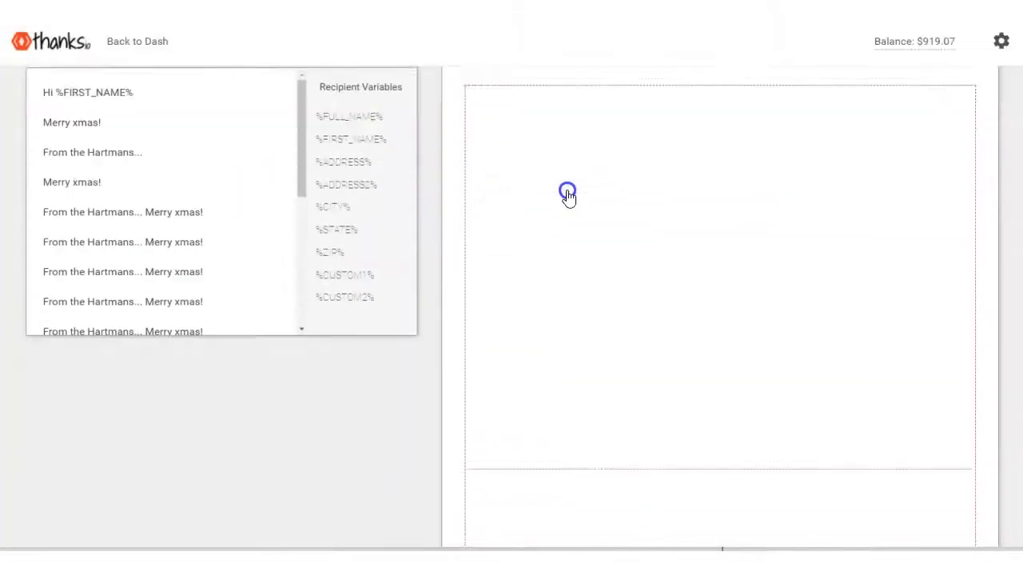
scroll(567, 194, up, 2)
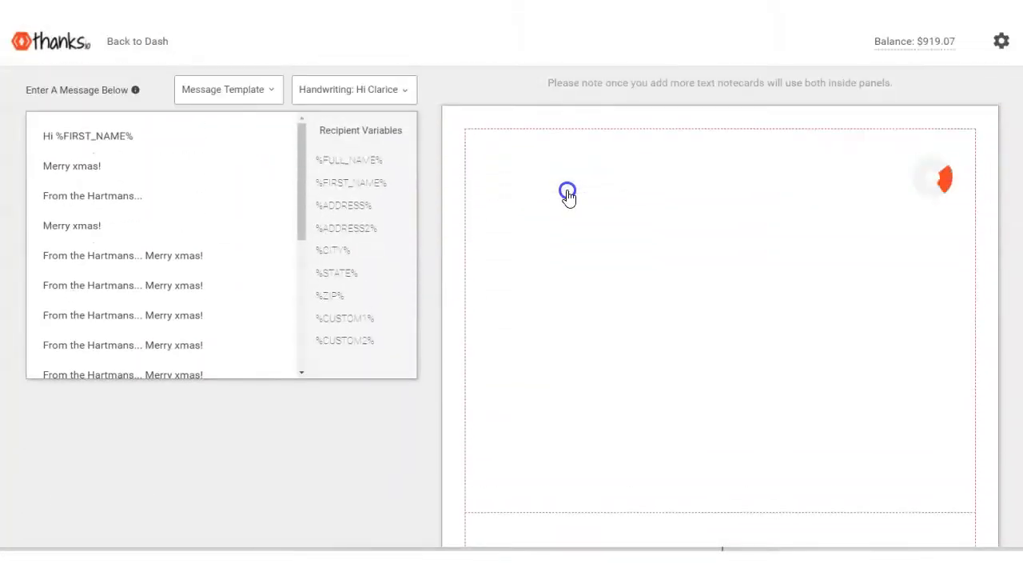
scroll(567, 193, down, 5)
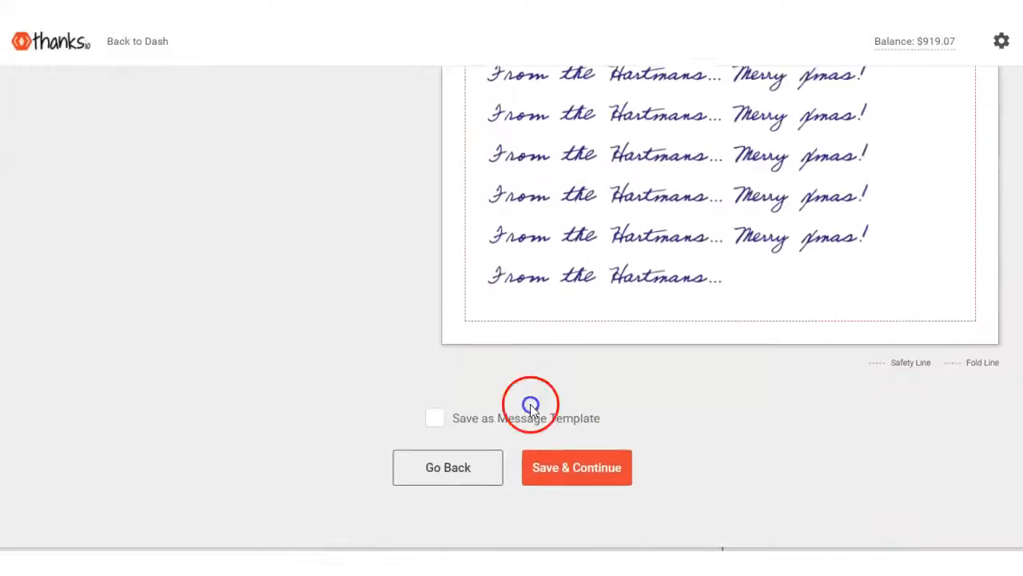
click(566, 453)
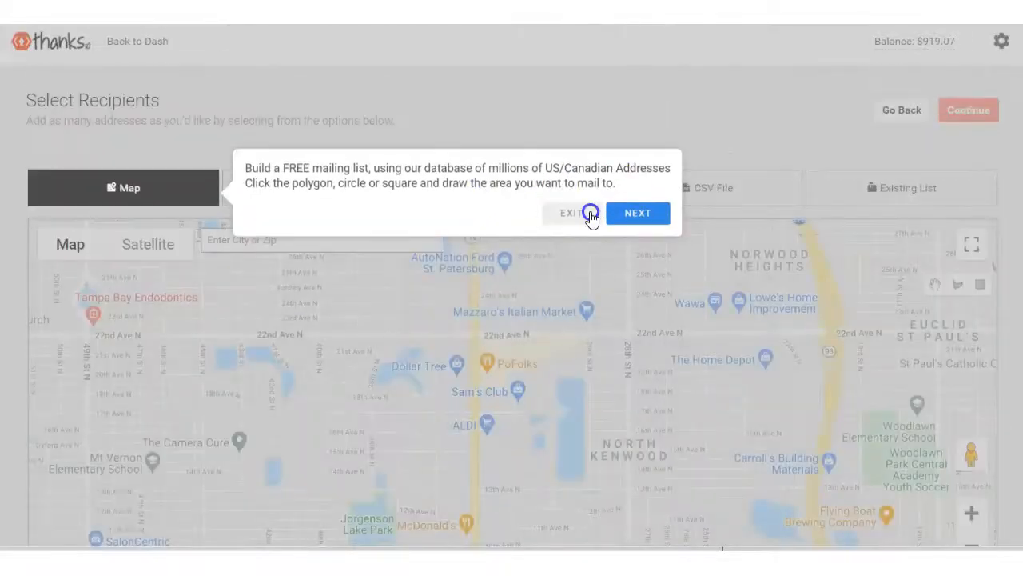
- Exit the map tour and view the Addresses option among the recipient entry methods
click(586, 213)
click(499, 184)
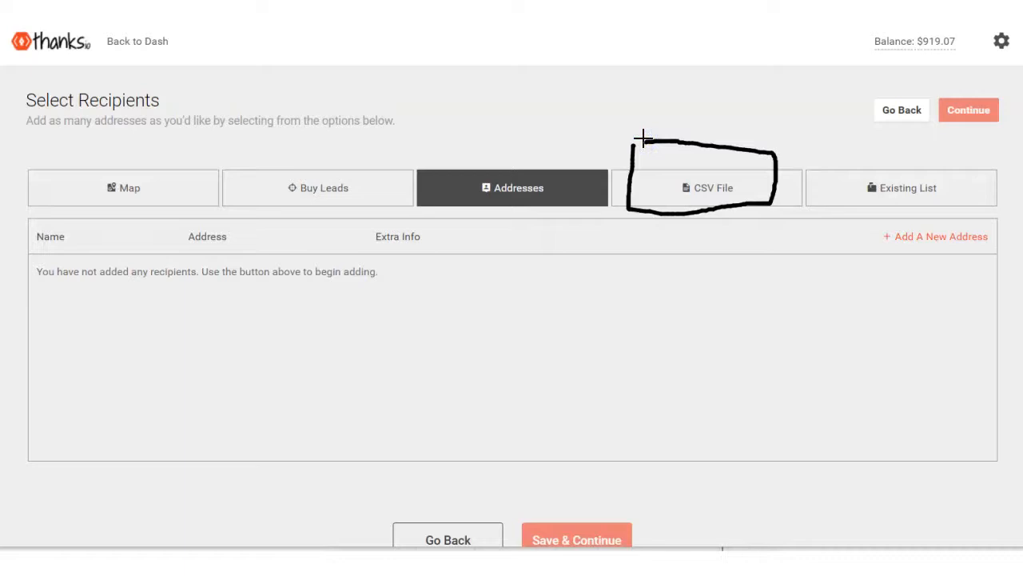
mouse_move(740, 63)
mouse_down()
mouse_move(701, 136)
mouse_move(728, 133)
mouse_up()
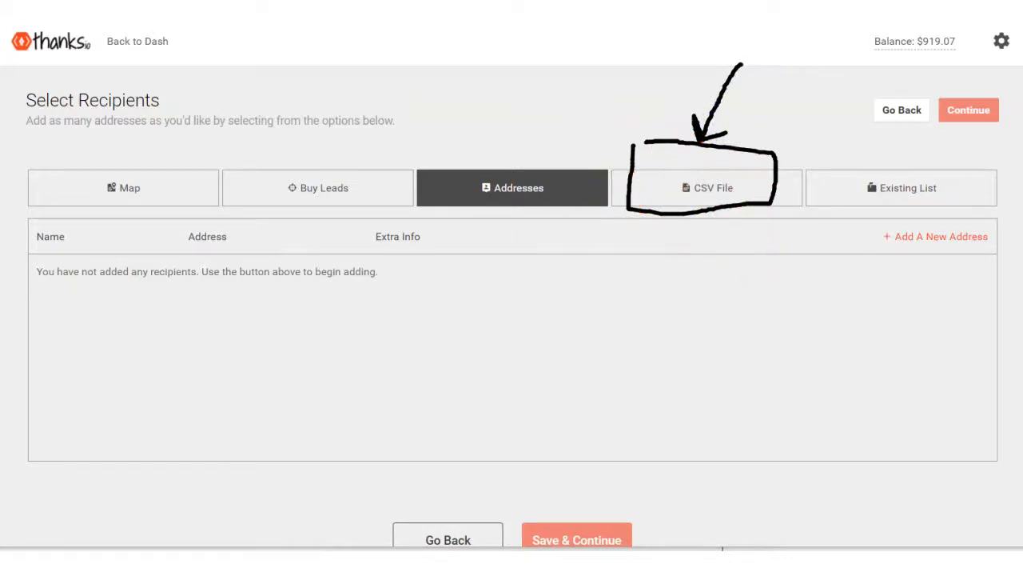
key(Escape)
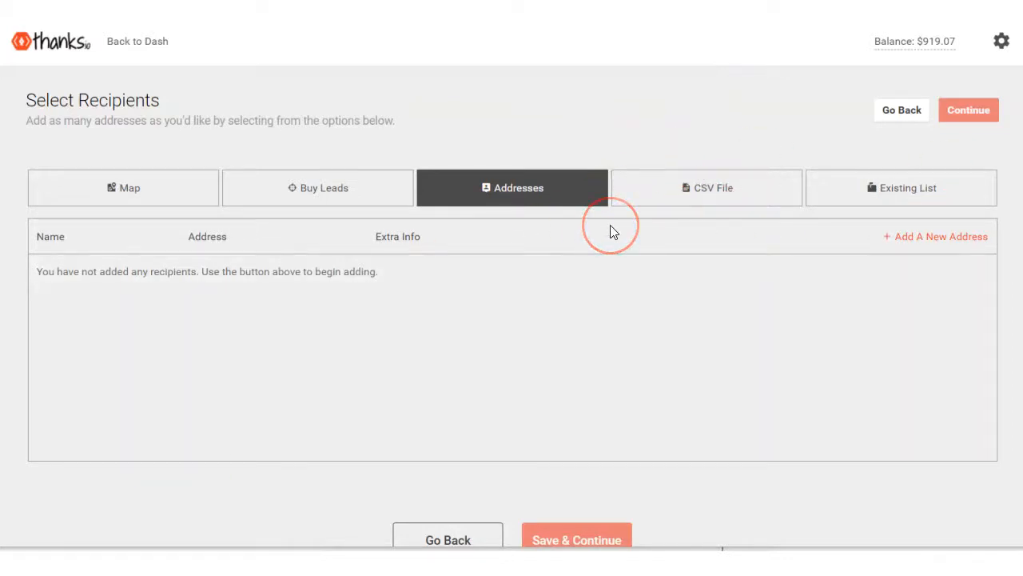
scroll(572, 255, down, 3)
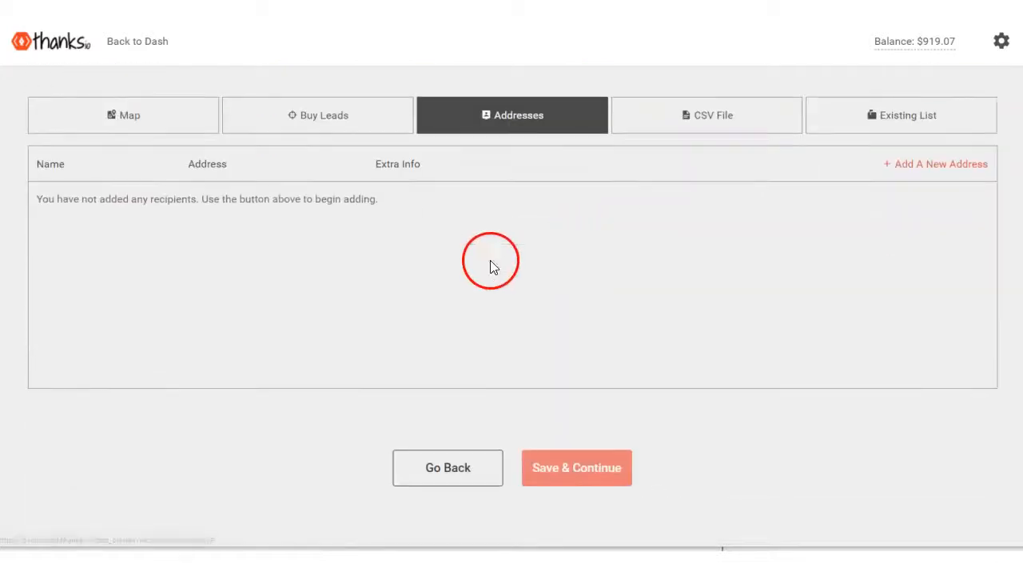
scroll(295, 152, up, 3)
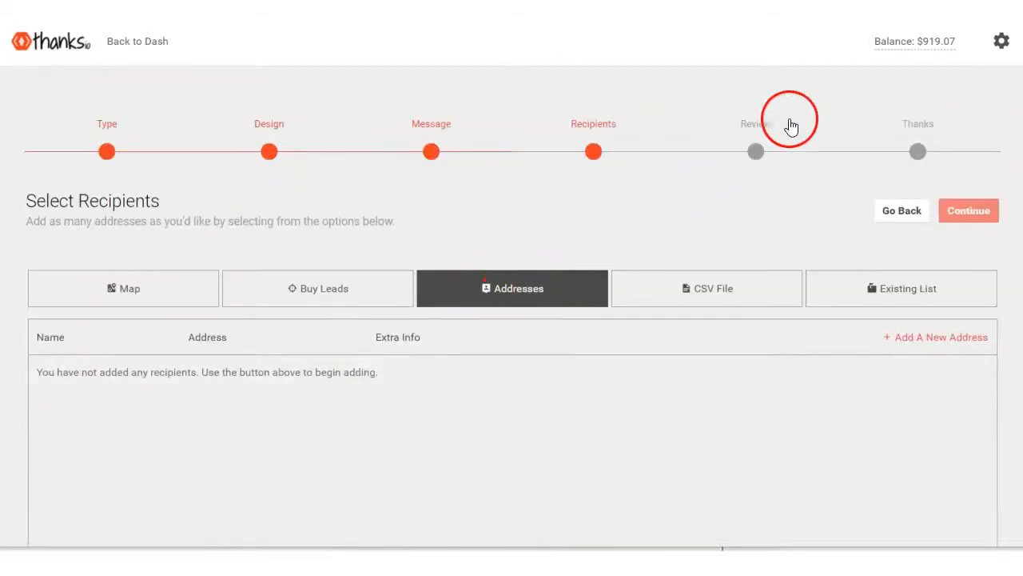
scroll(832, 232, down, 3)
scroll(819, 242, up, 1)
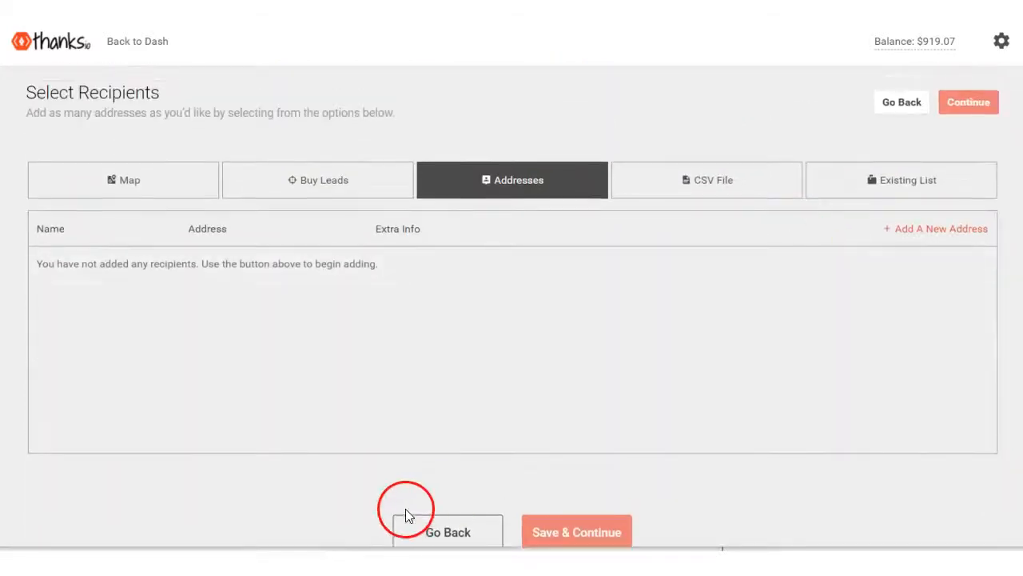
- Leave the notecard order and start a new mailing list with manually entered addresses
click(434, 530)
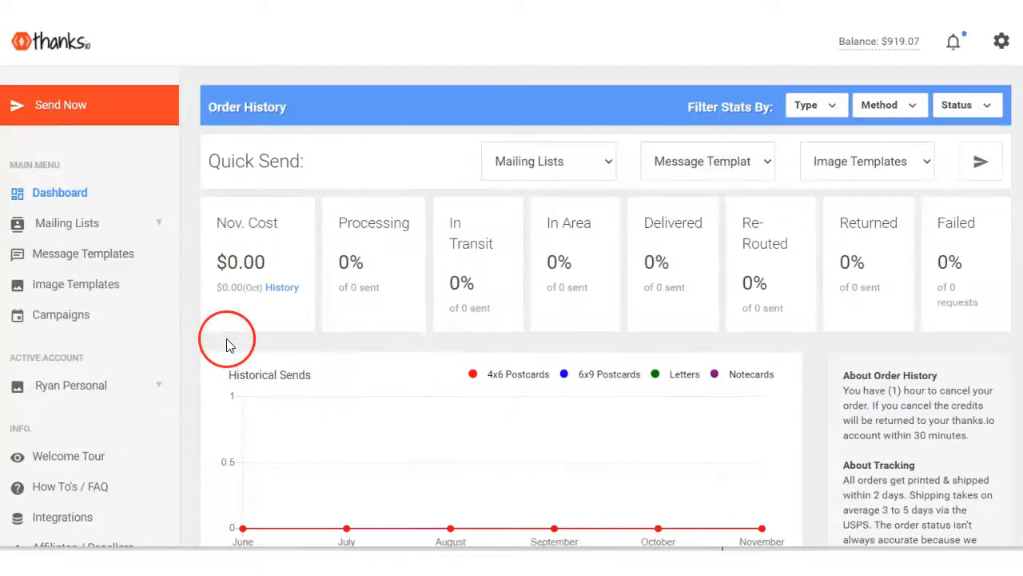
scroll(226, 346, down, 1)
scroll(228, 343, up, 1)
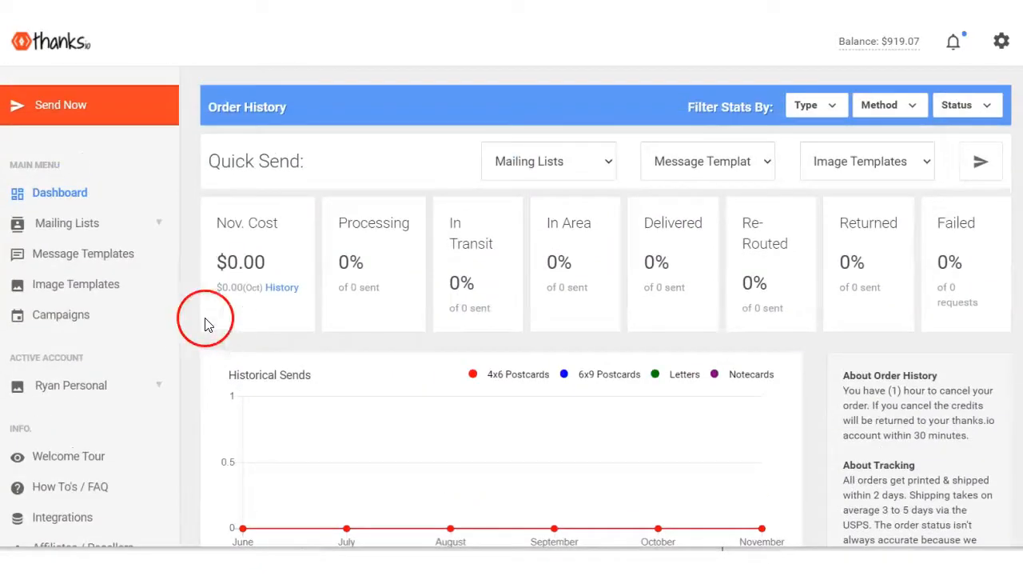
click(66, 227)
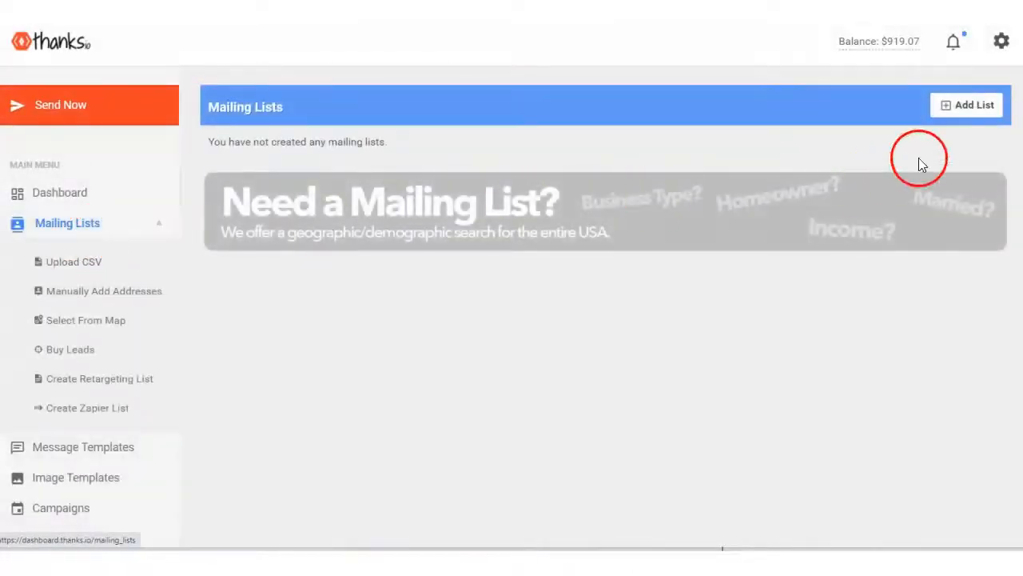
click(971, 106)
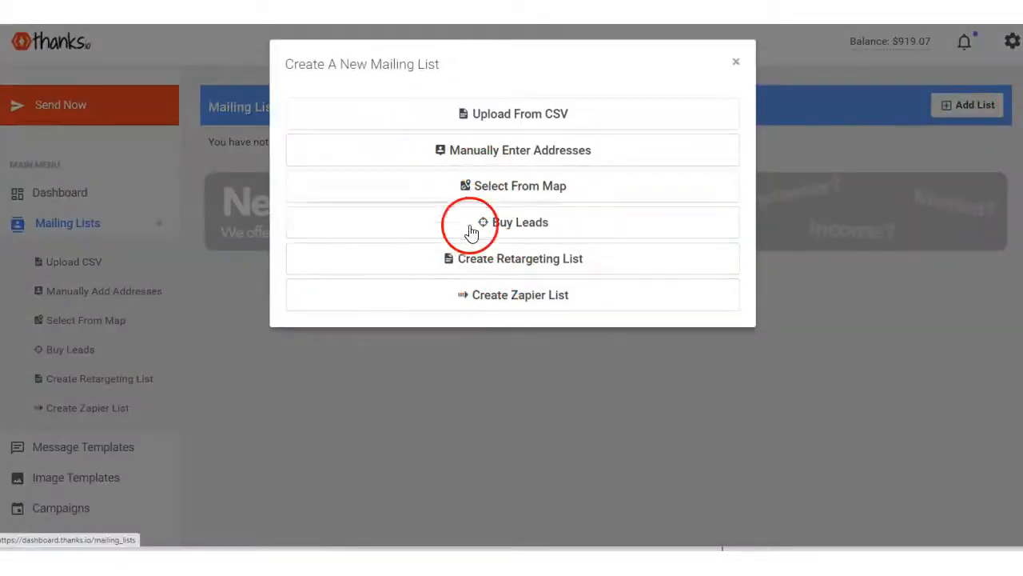
click(501, 156)
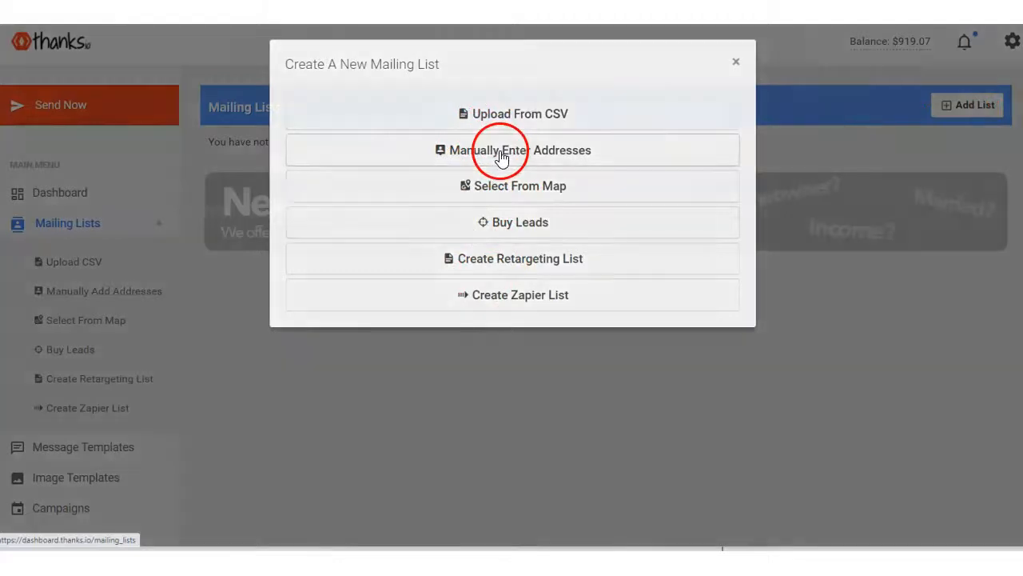
- Name the new mailing list "Xmas Cards", save it, and dismiss the new recipient form without adding anyone
click(392, 163)
text(Xmas)
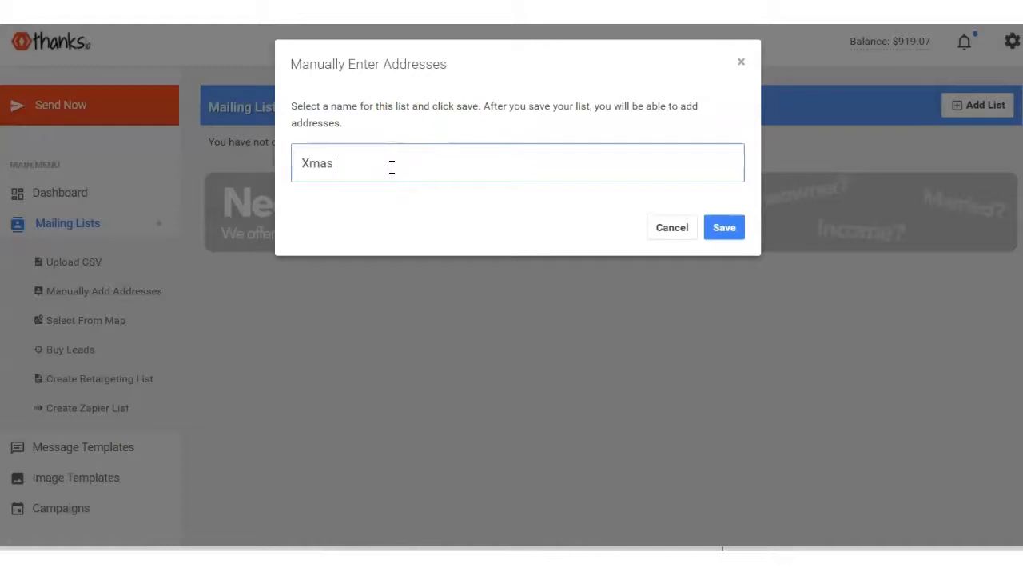
text( Cards)
click(723, 228)
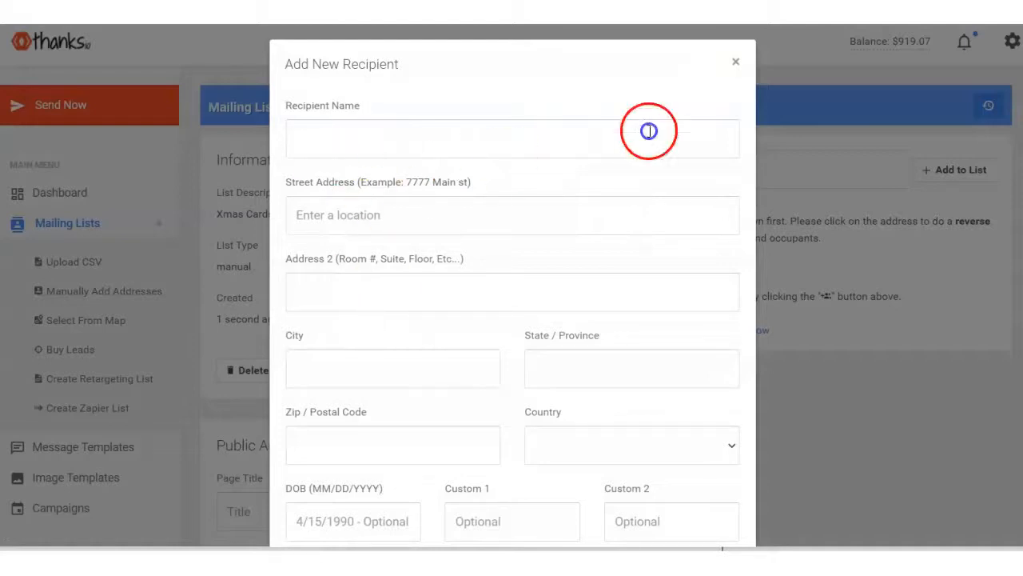
click(736, 63)
- Set the page title of the list's Public Address Addition form to "What's Your Address?"
scroll(754, 283, down, 2)
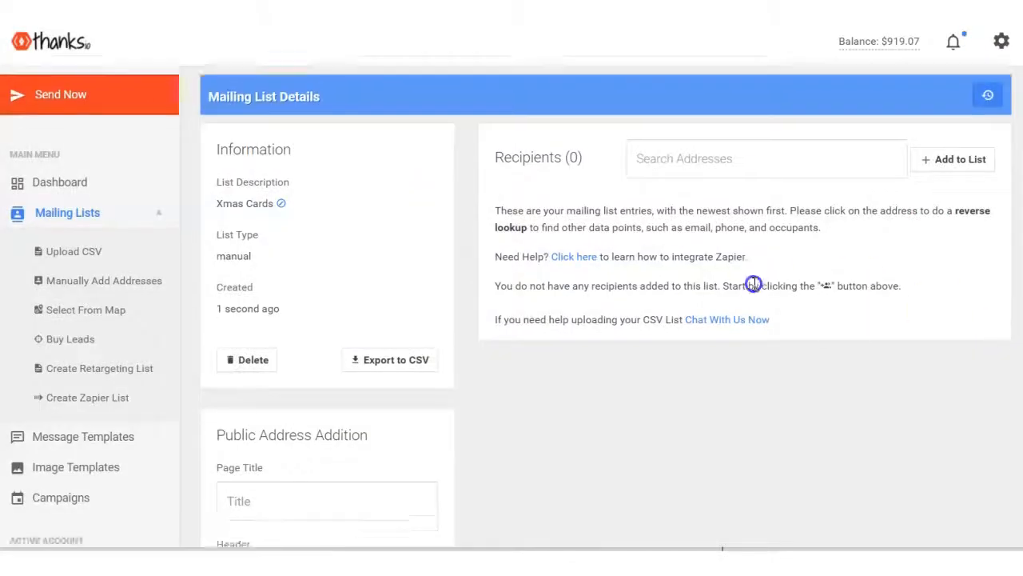
scroll(757, 287, up, 1)
scroll(757, 287, down, 3)
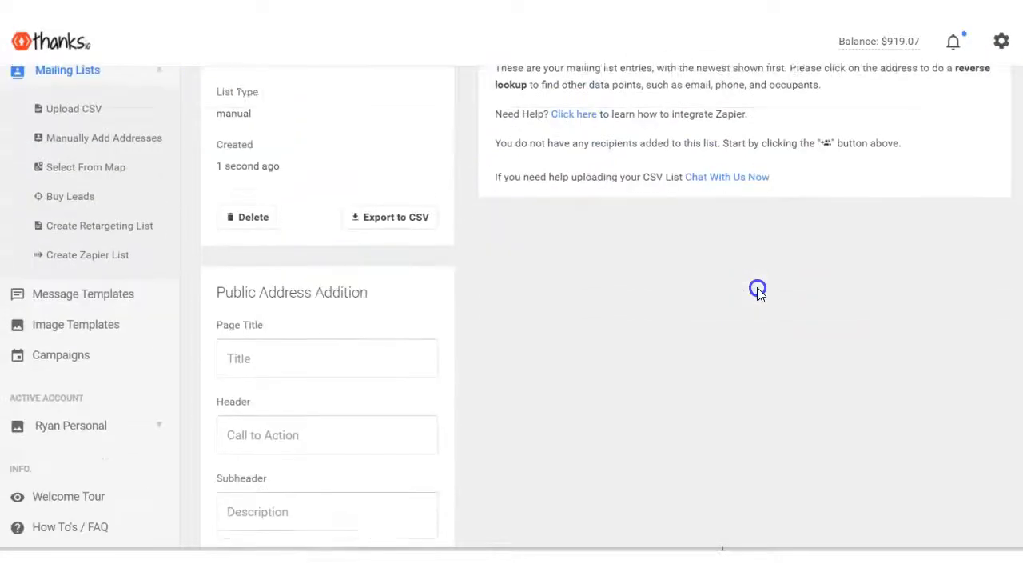
scroll(757, 287, up, 3)
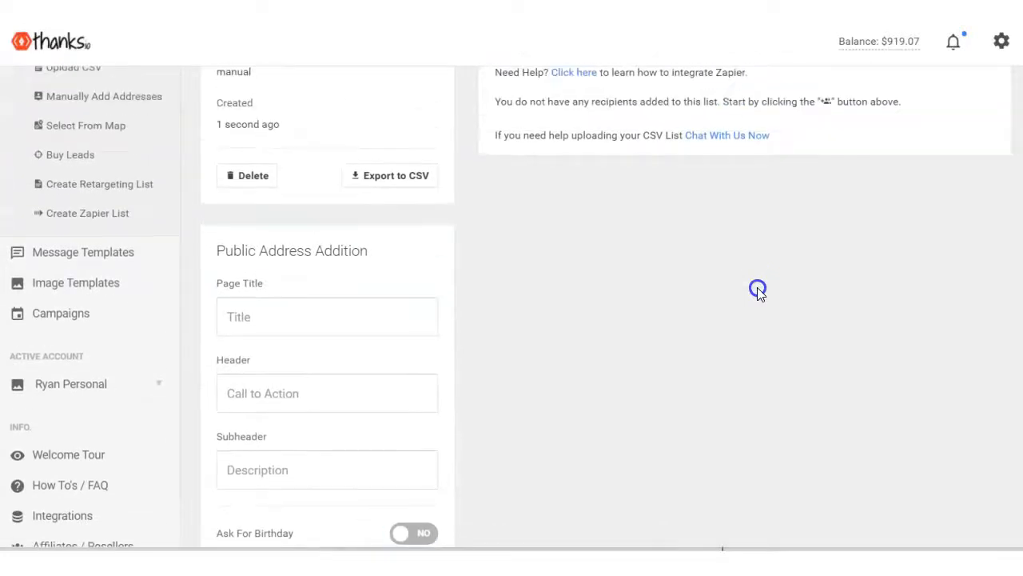
scroll(757, 287, down, 1)
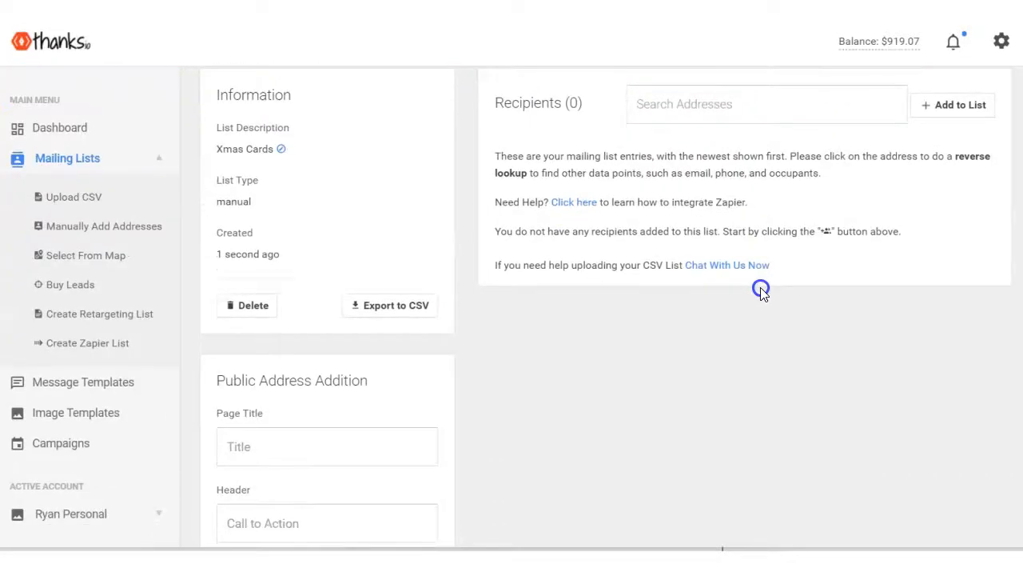
scroll(707, 284, down, 1)
scroll(663, 276, up, 2)
click(368, 234)
scroll(286, 462, down, 2)
click(304, 359)
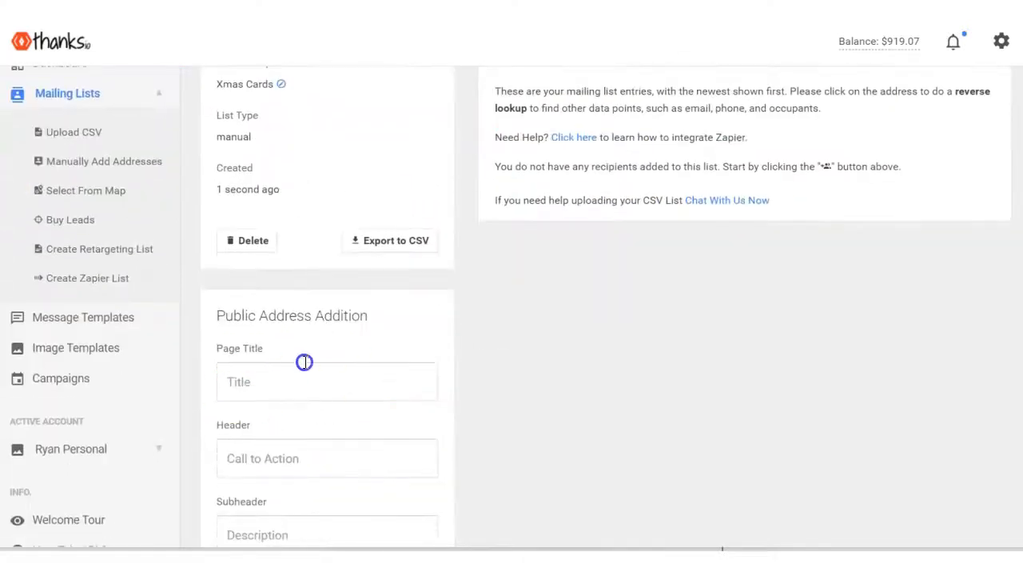
click(255, 393)
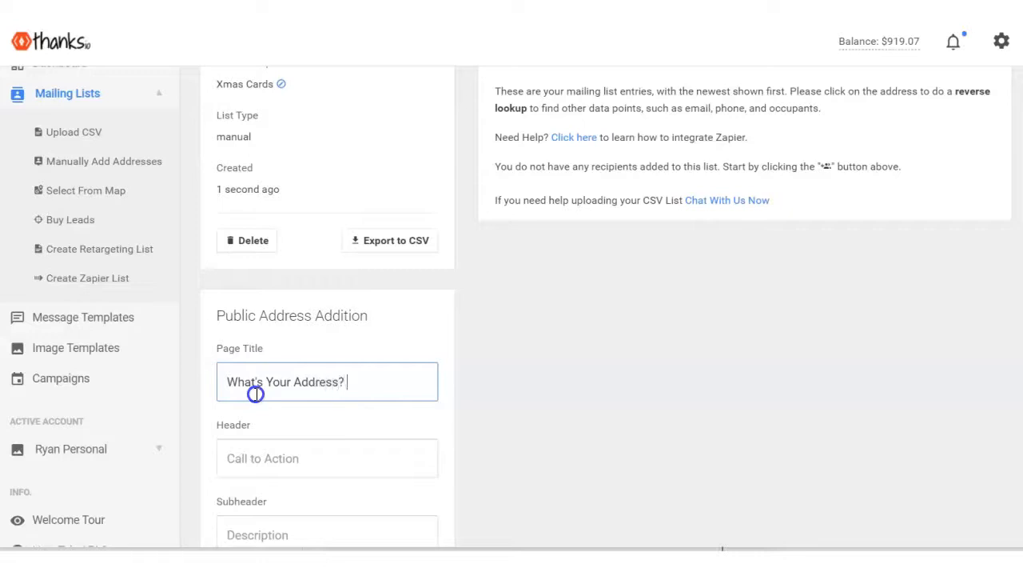
- Enter "Please drop your address here so I can send you Xmas and Bday Cards" as the public page's header
click(303, 458)
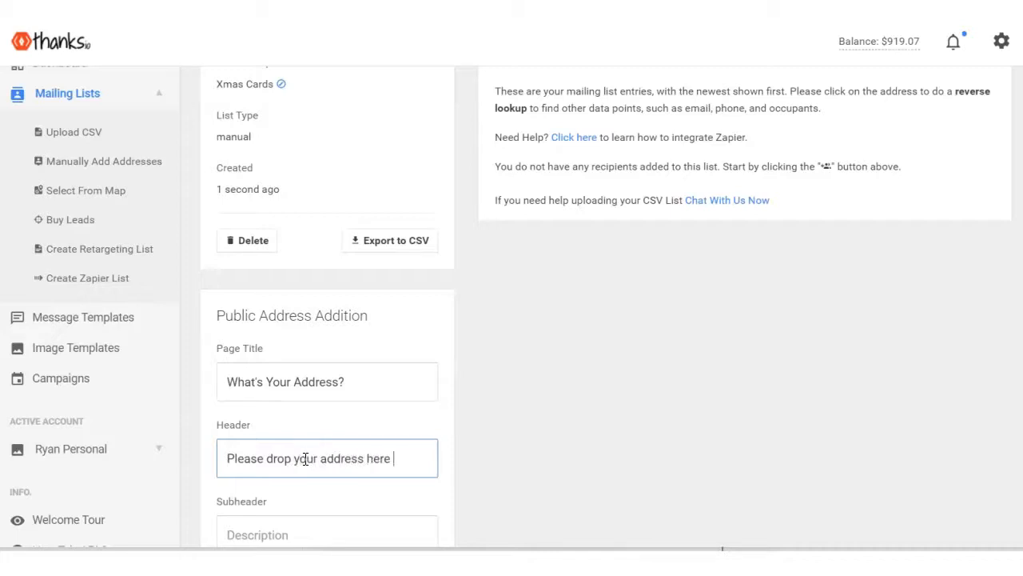
key(BackSpace)
text(an send you a)
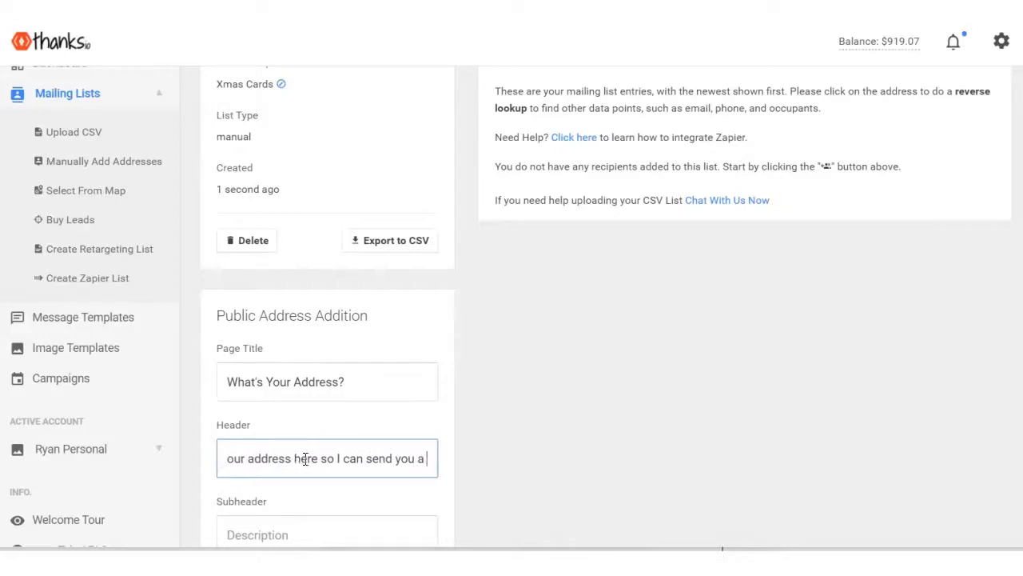
key(BackSpace)
text(Xmas)
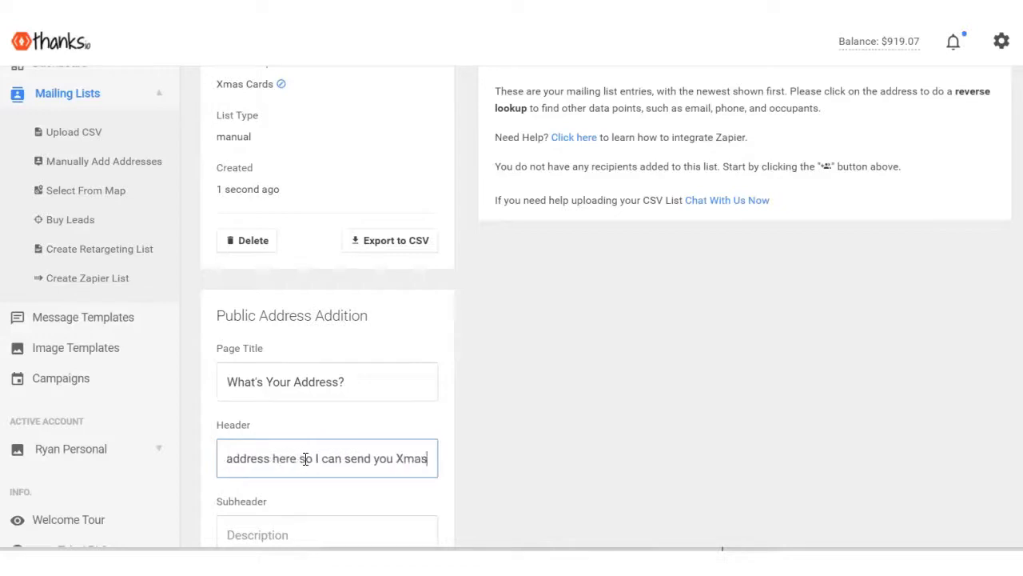
text( and Bday Cards)
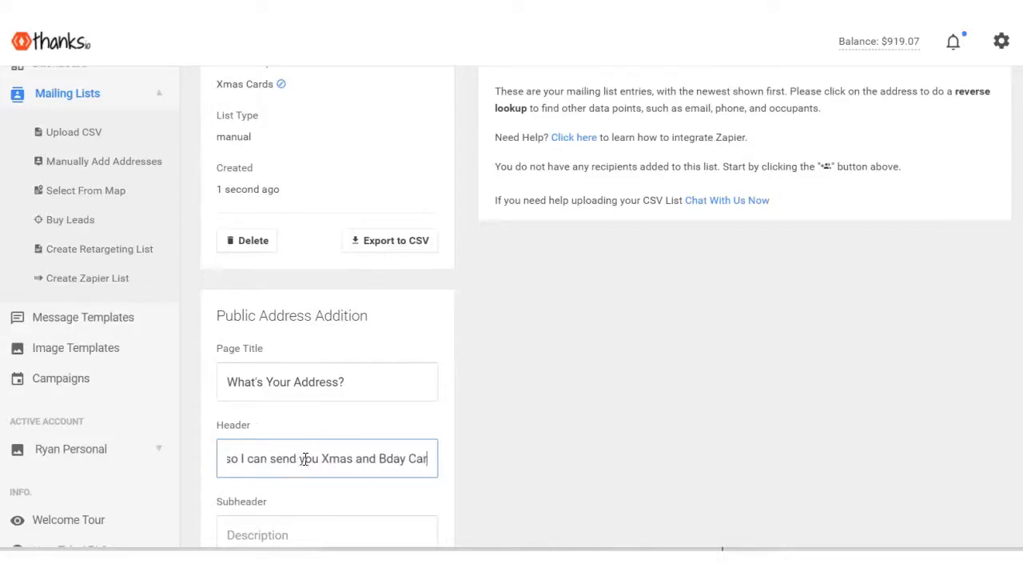
- Enter "Thanks!" followed by a dash and the sender's first name as the subheader, and publish the public address page
scroll(308, 462, up, 1)
scroll(315, 469, down, 3)
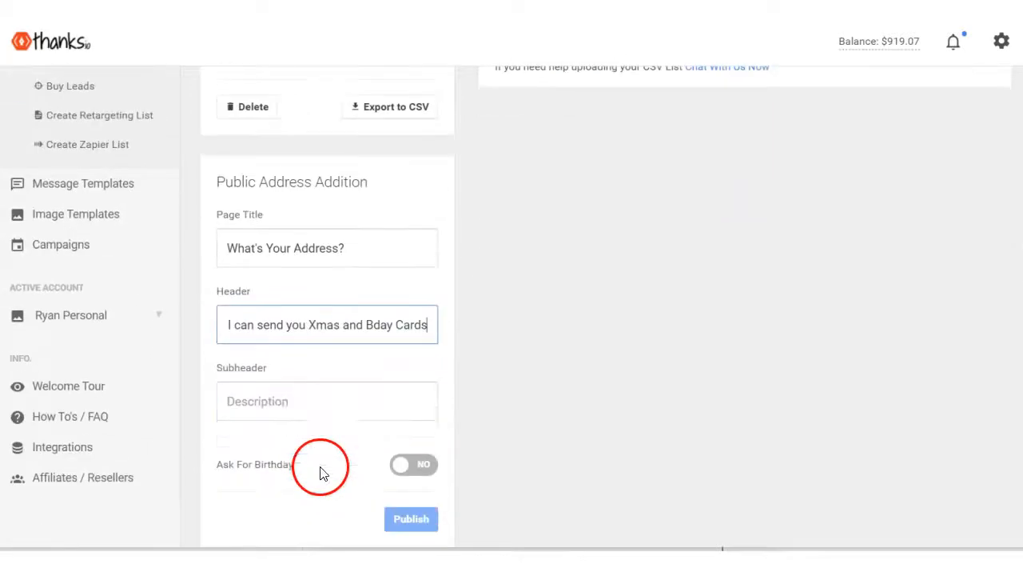
click(271, 412)
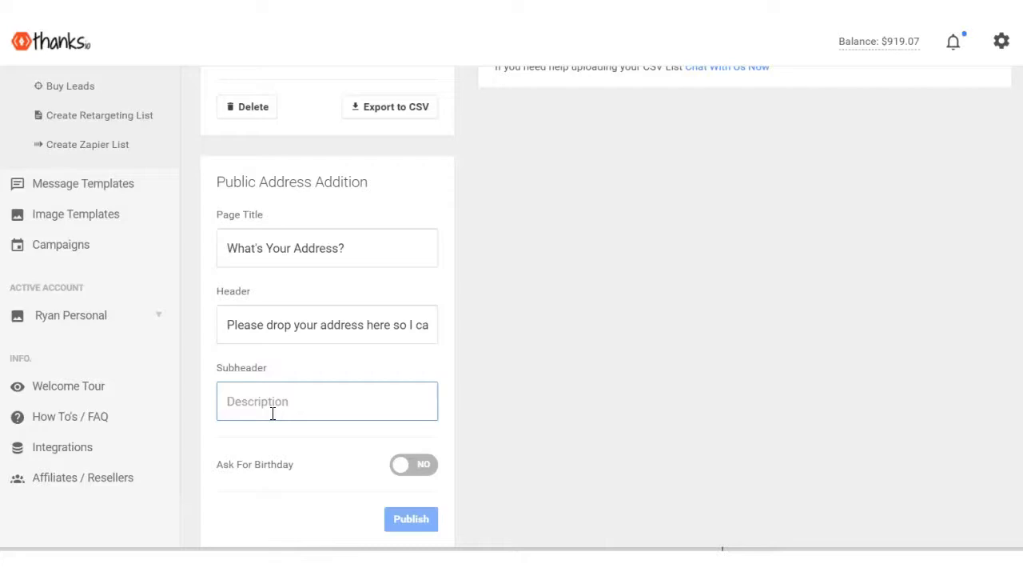
text(Thanks!)
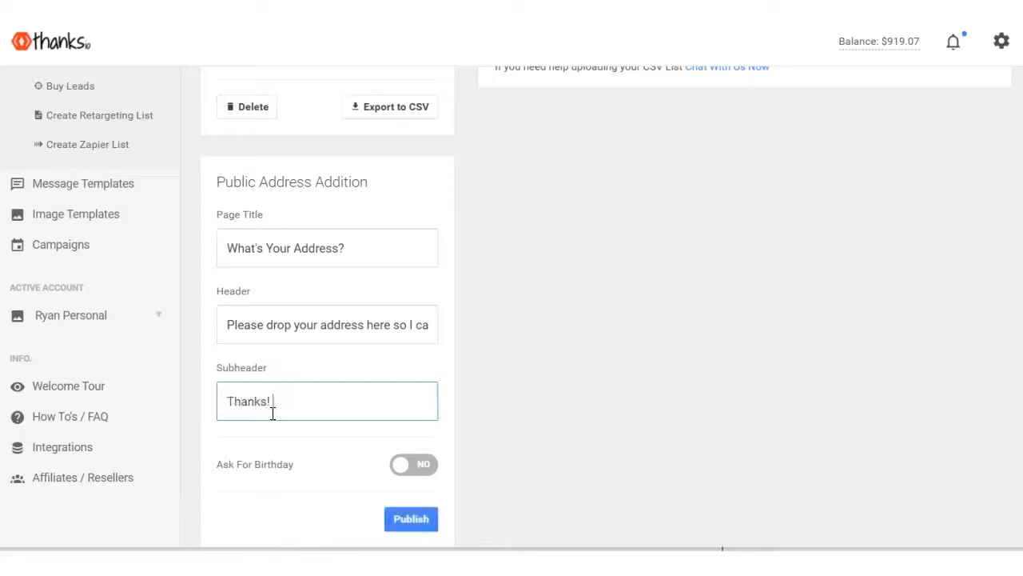
click(410, 514)
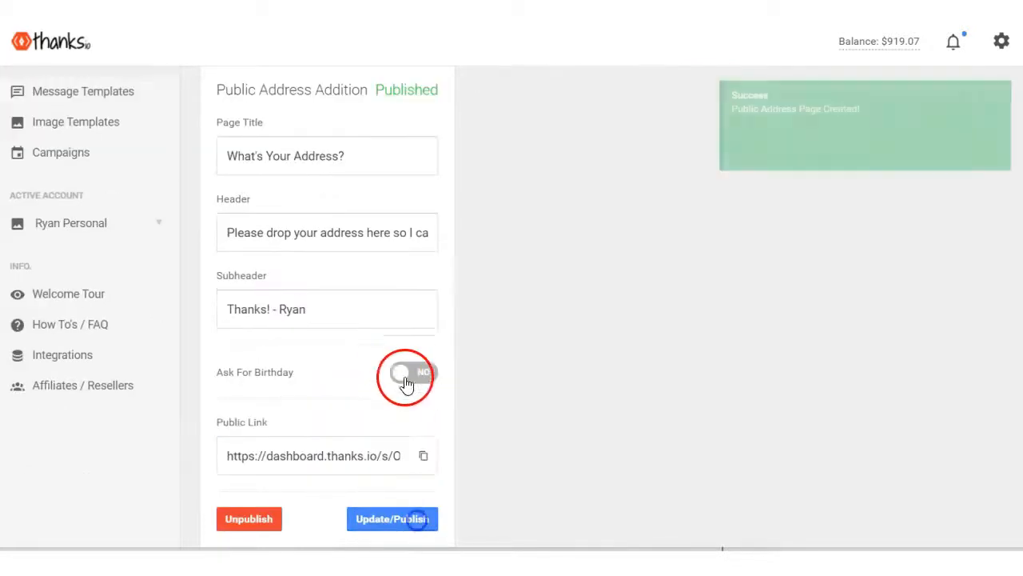
- Copy the public link of the address page and open it in a new browser tab
click(422, 456)
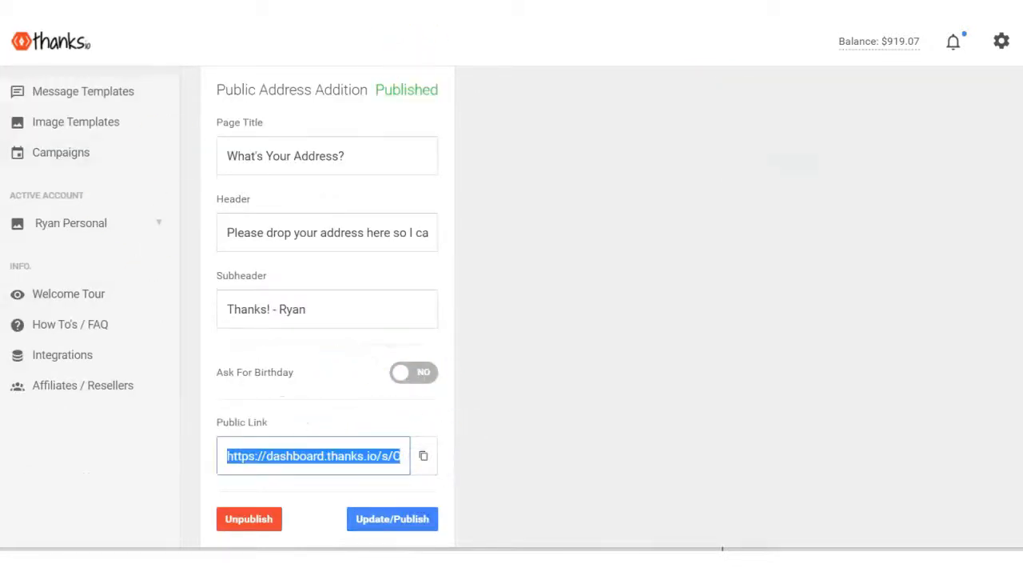
key(ctrl+t)
key(ctrl+v)
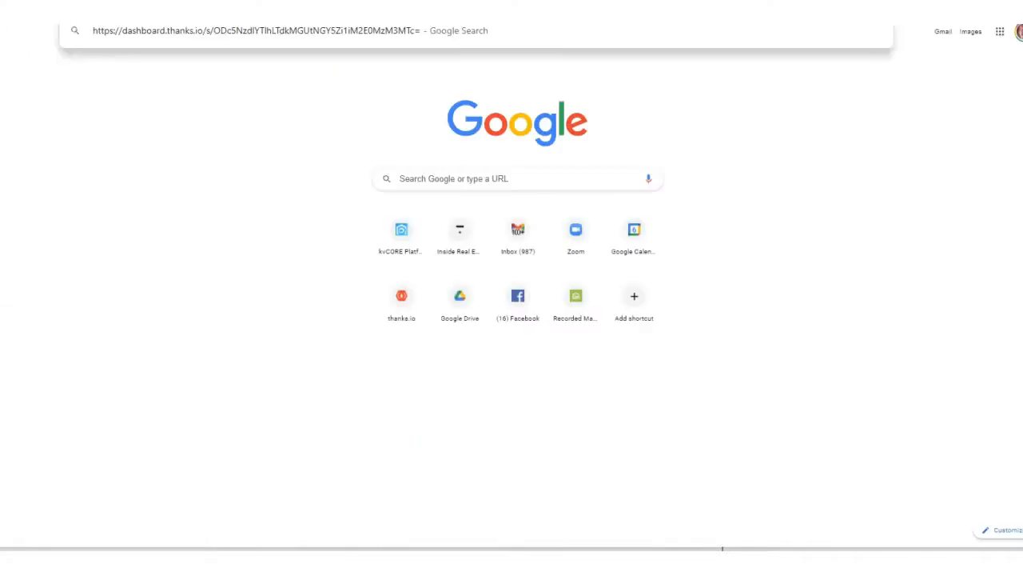
key(Return)
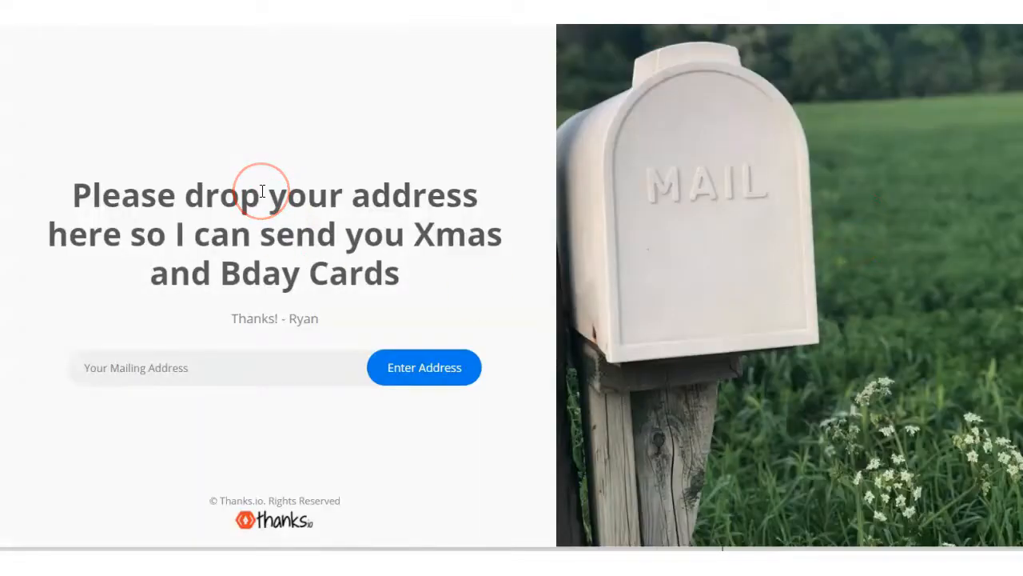
- Copy the public address page's URL from the browser and highlight the heading text on the page
right_click(206, 4)
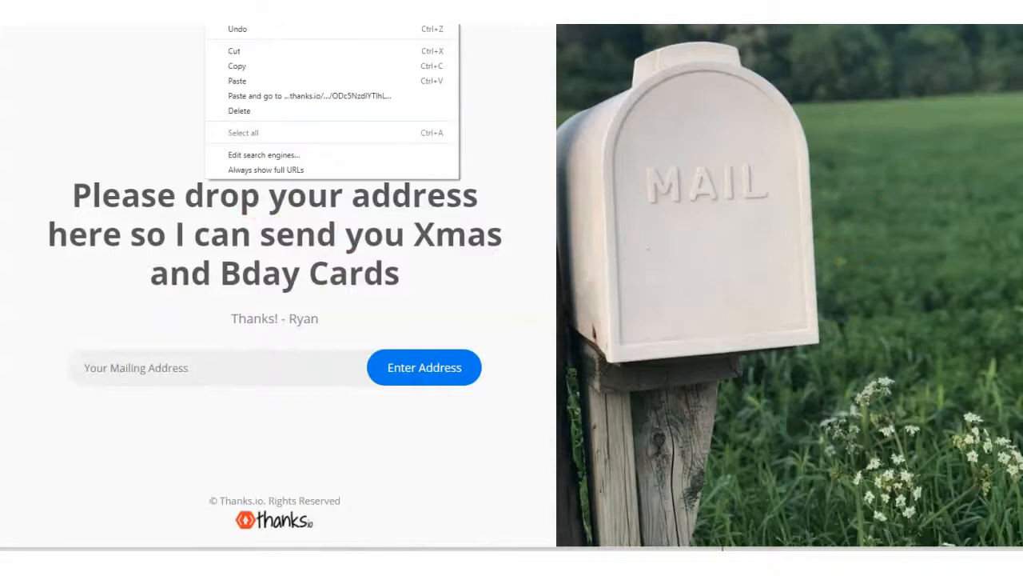
click(262, 64)
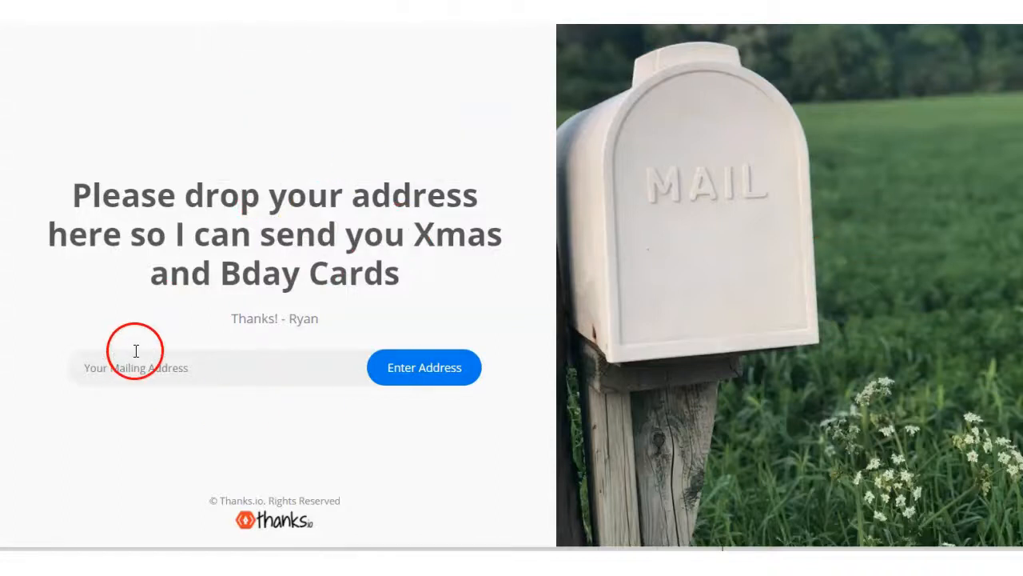
drag(69, 195, 416, 287)
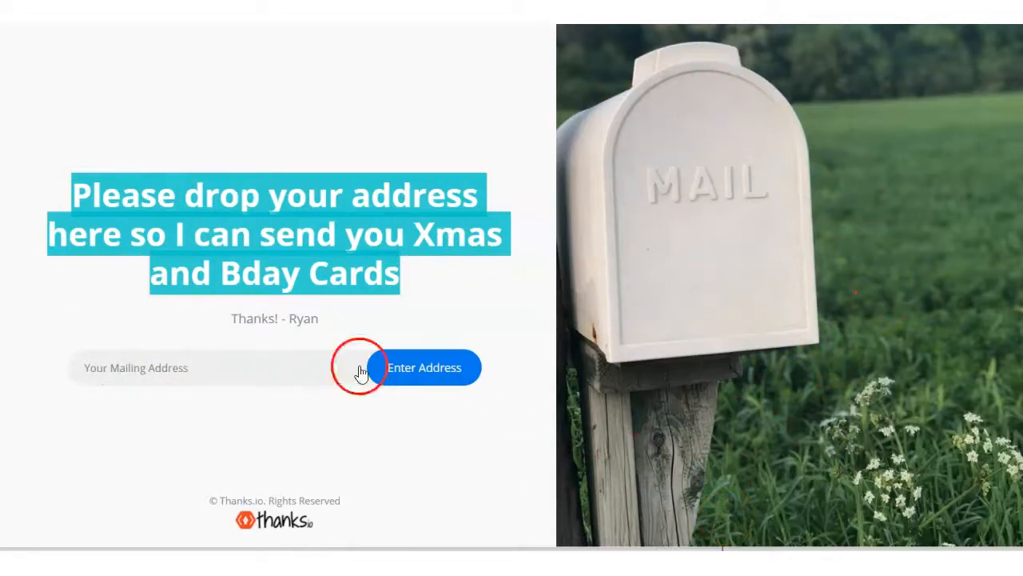
- Submit a suggested mailing address and the recipient's first name through the public address page
click(251, 375)
text(2466)
click(243, 370)
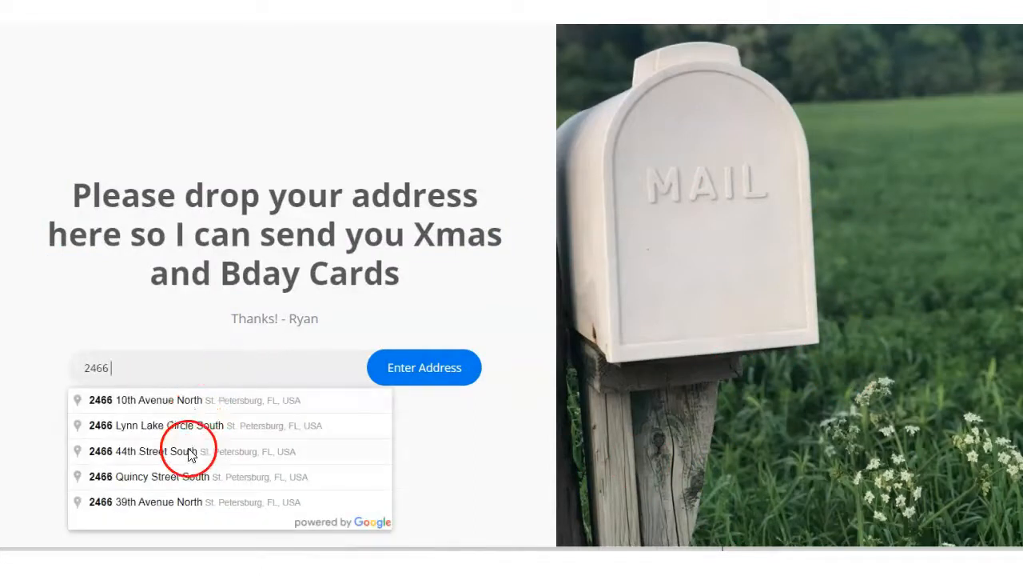
click(187, 450)
click(445, 376)
click(271, 369)
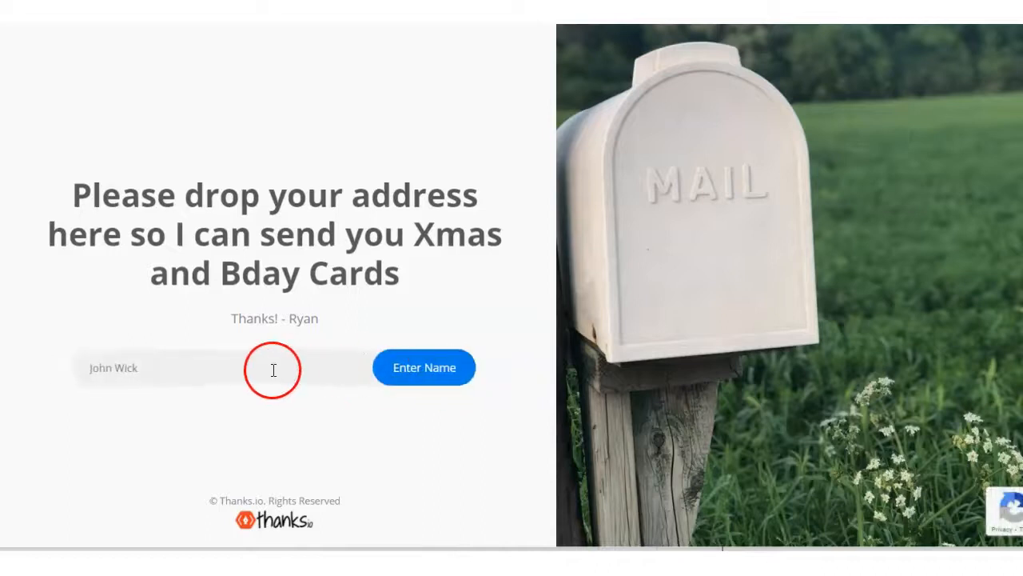
click(401, 369)
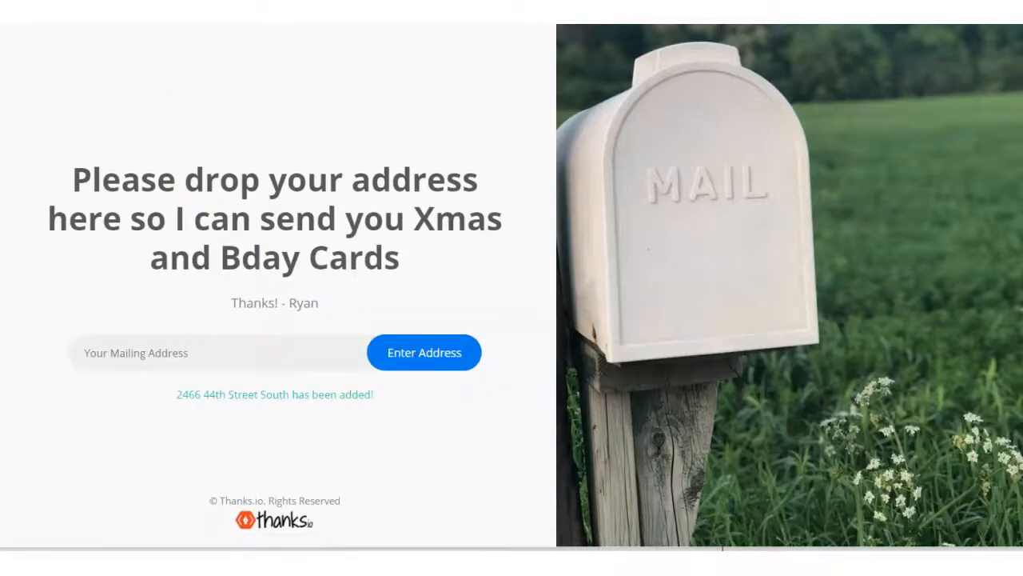
- Return to the Xmas Cards mailing list, refresh it, and highlight the address of the recipient in the table
click(383, 10)
scroll(529, 290, up, 5)
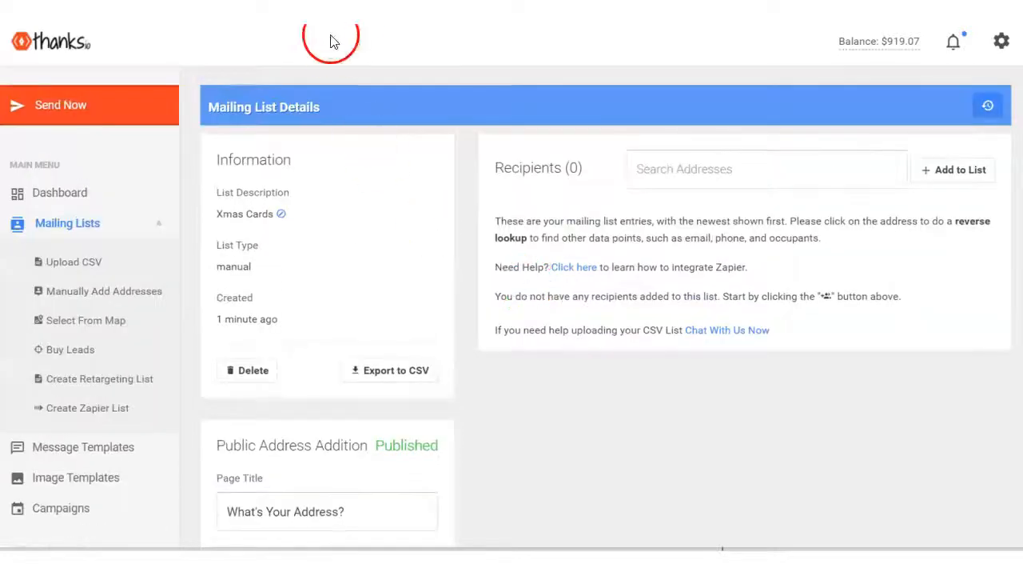
key(F5)
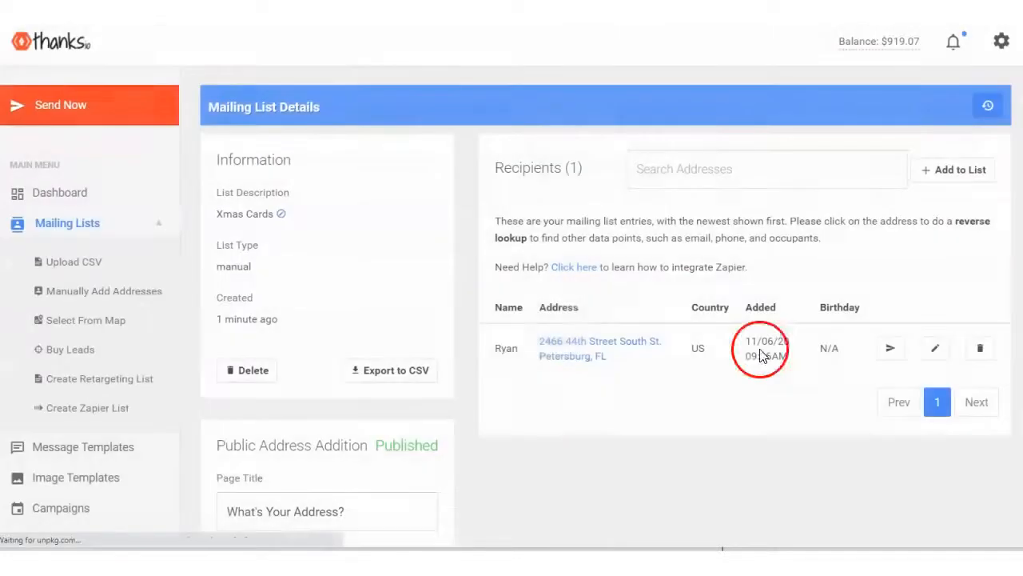
drag(640, 362, 523, 365)
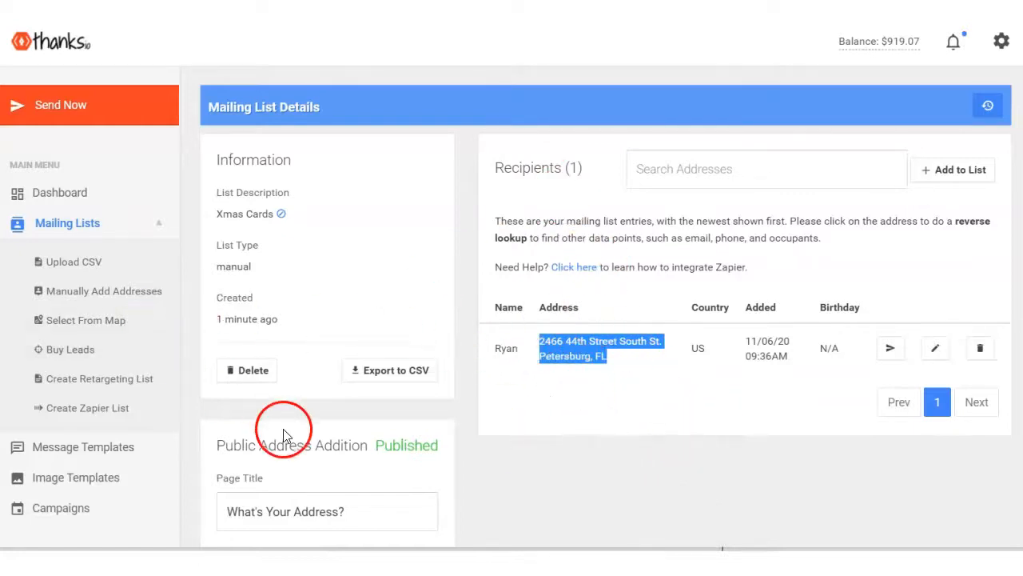
- Start a new campaign and select "Xmas Cards" as its mailing list
scroll(627, 506, down, 1)
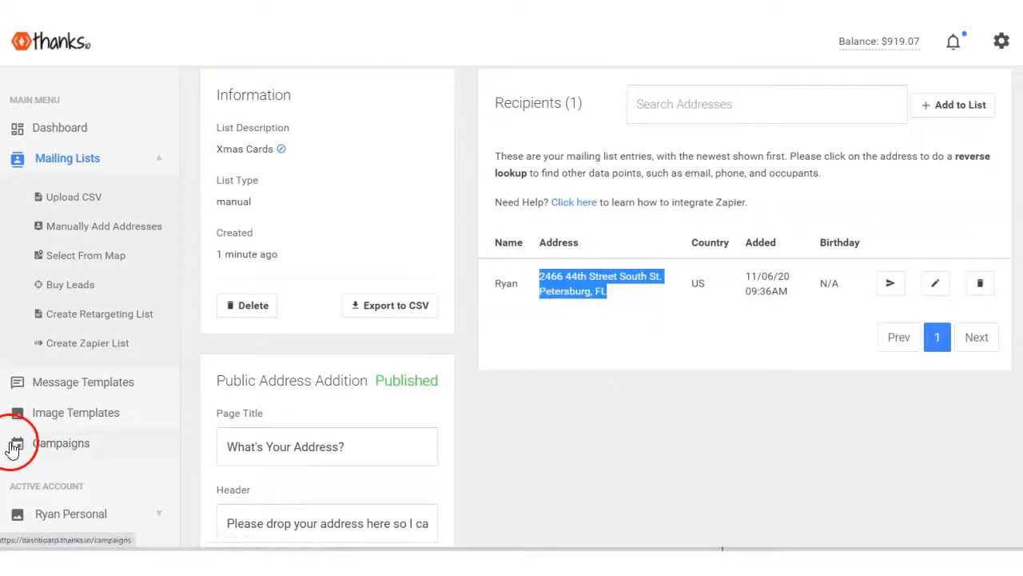
scroll(701, 375, down, 1)
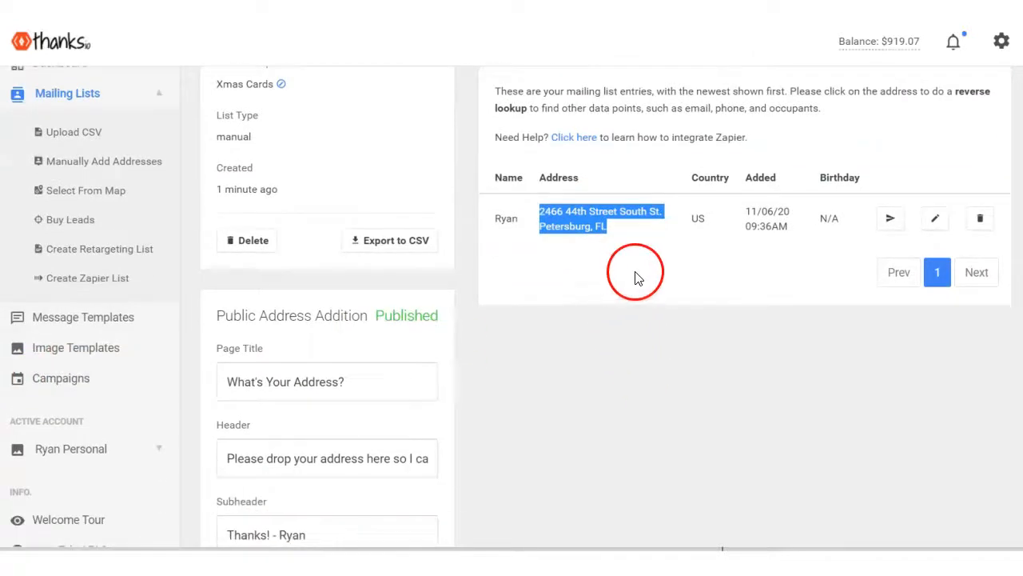
click(63, 383)
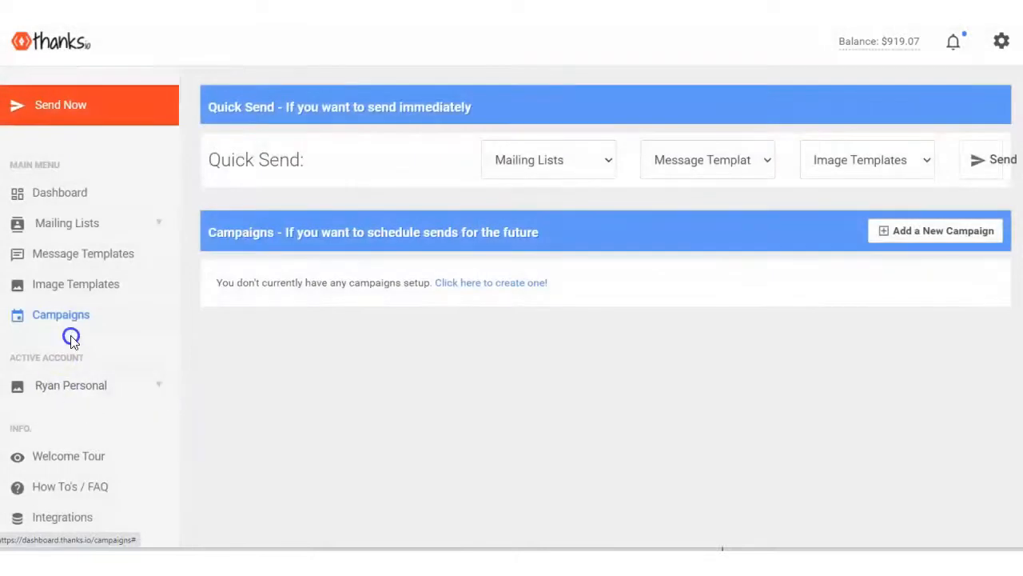
click(932, 232)
click(361, 120)
click(324, 166)
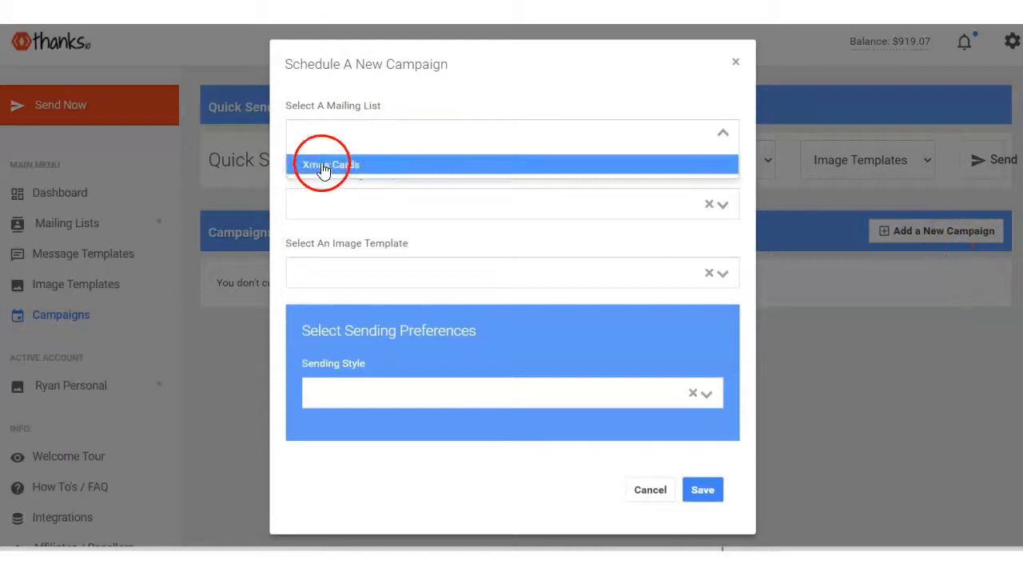
- Choose "Xmas Card" as the campaign's message template and "Family Pic" as its image template
click(342, 212)
click(340, 232)
click(425, 267)
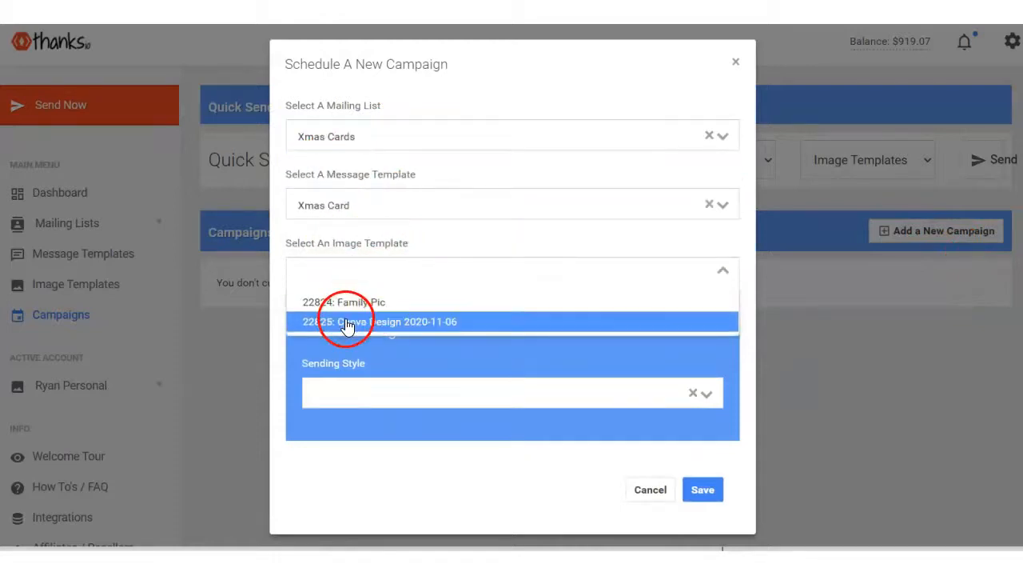
click(339, 302)
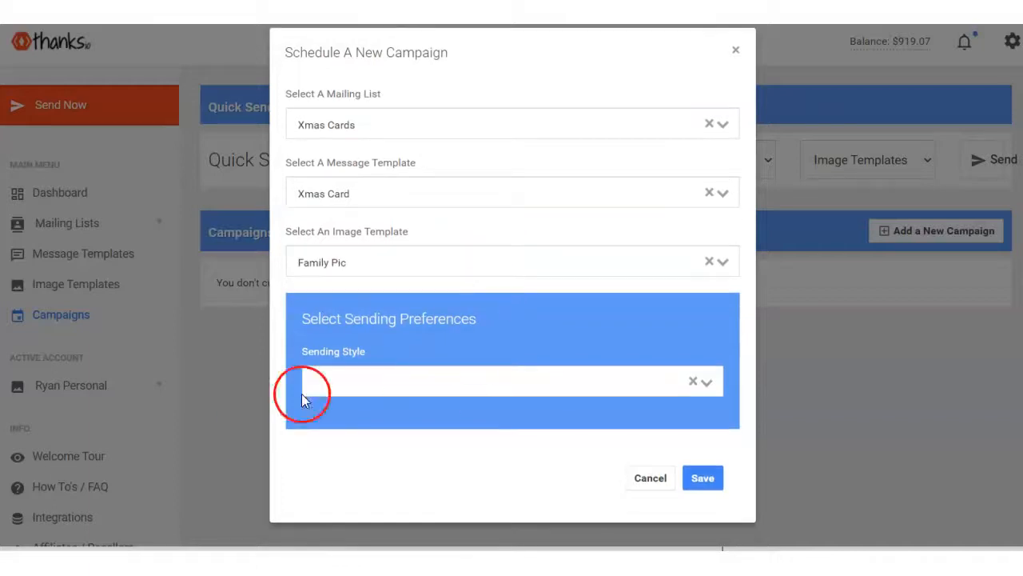
- Set the campaign's sending style to Holiday and choose Christmas Day as the holiday
click(359, 378)
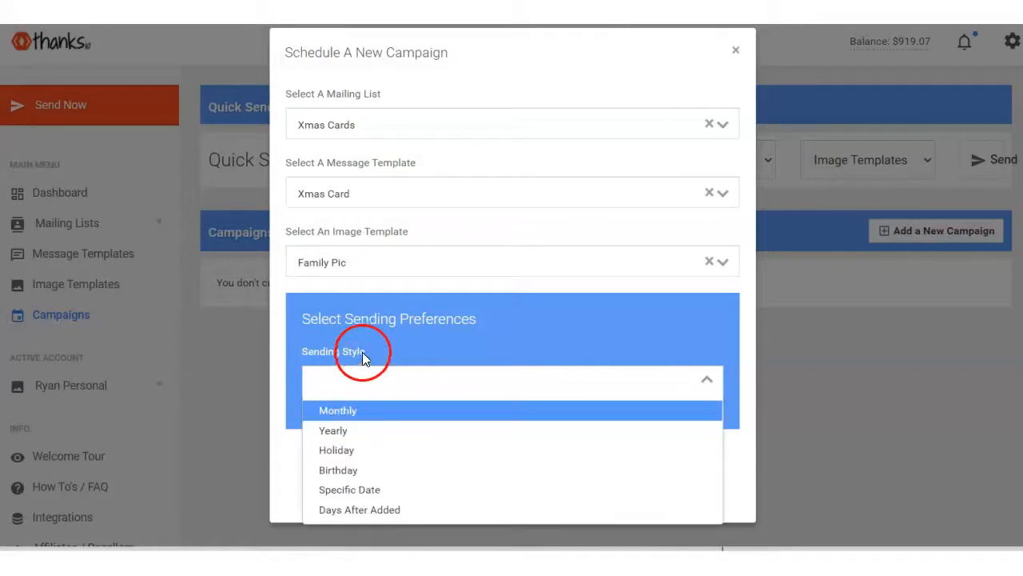
drag(365, 354, 321, 355)
click(372, 371)
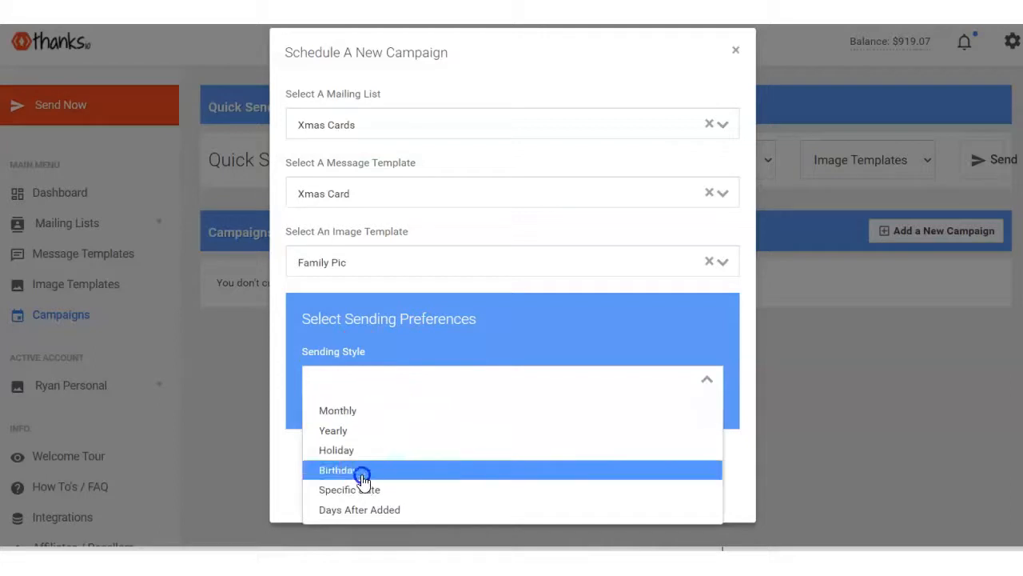
click(344, 450)
click(407, 446)
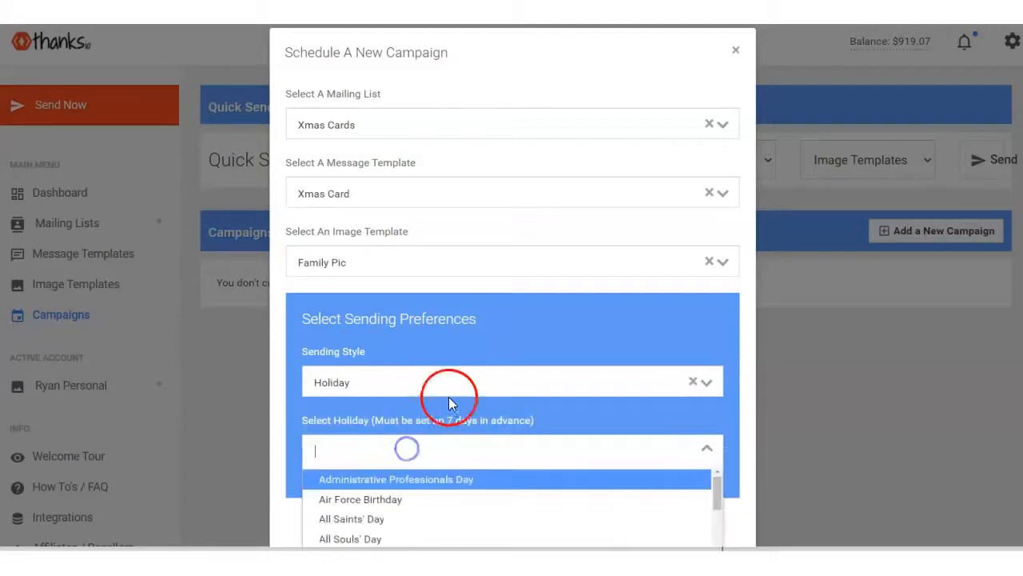
scroll(418, 495, down, 5)
scroll(418, 488, down, 4)
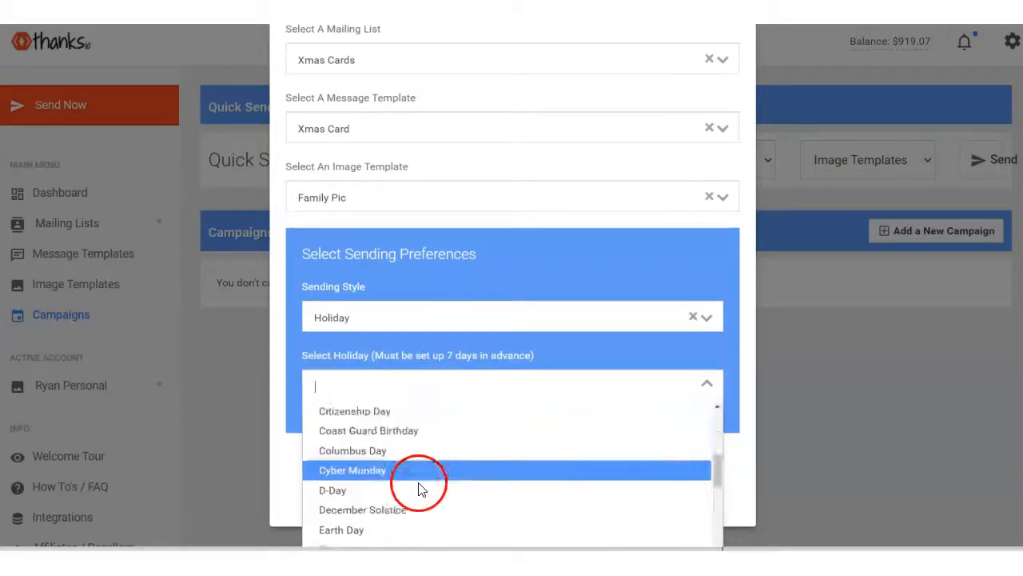
scroll(415, 490, up, 2)
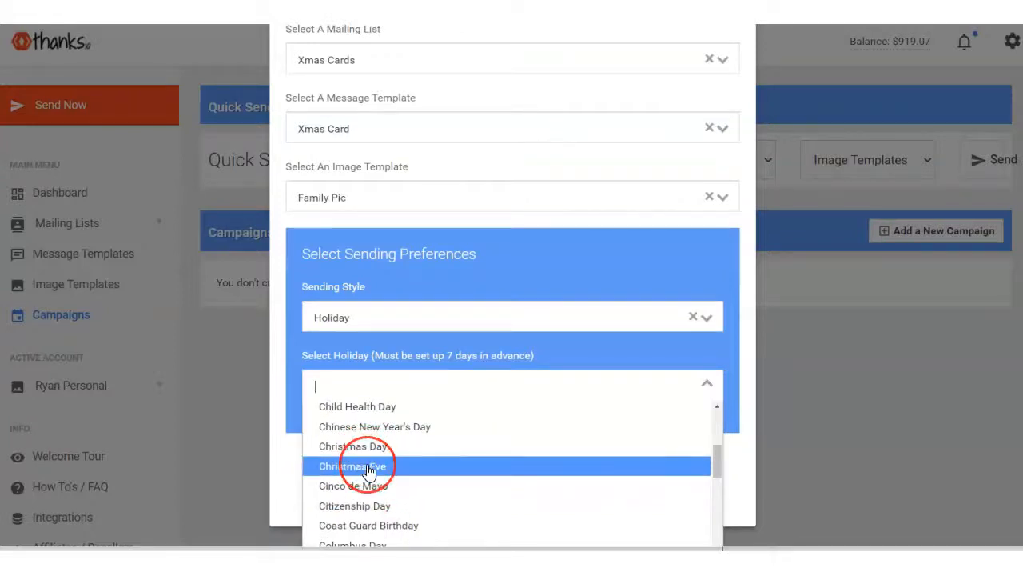
click(324, 445)
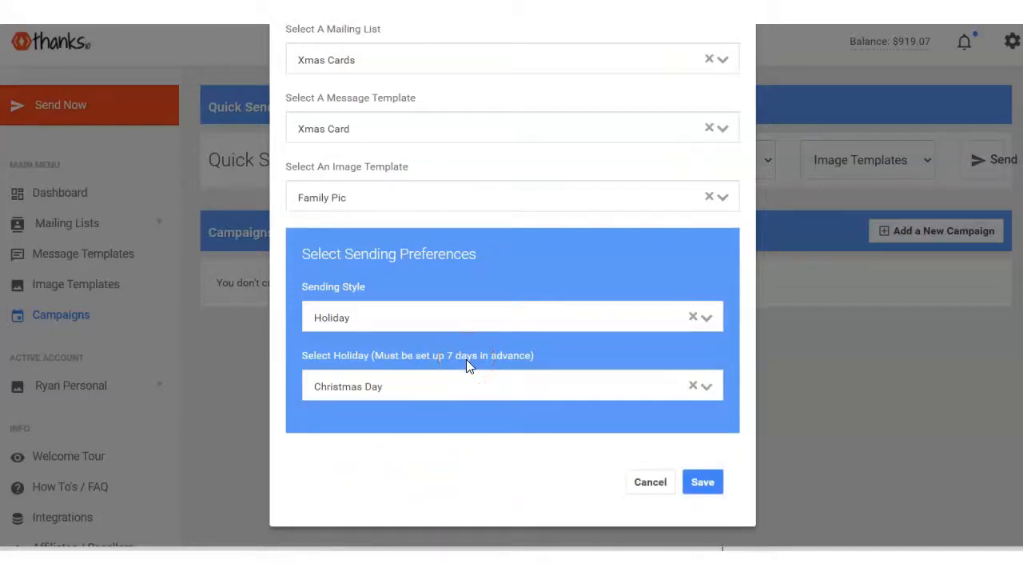
- Switch the campaign's sending style to Yearly and set its start date to 20 Dec 2020
click(442, 312)
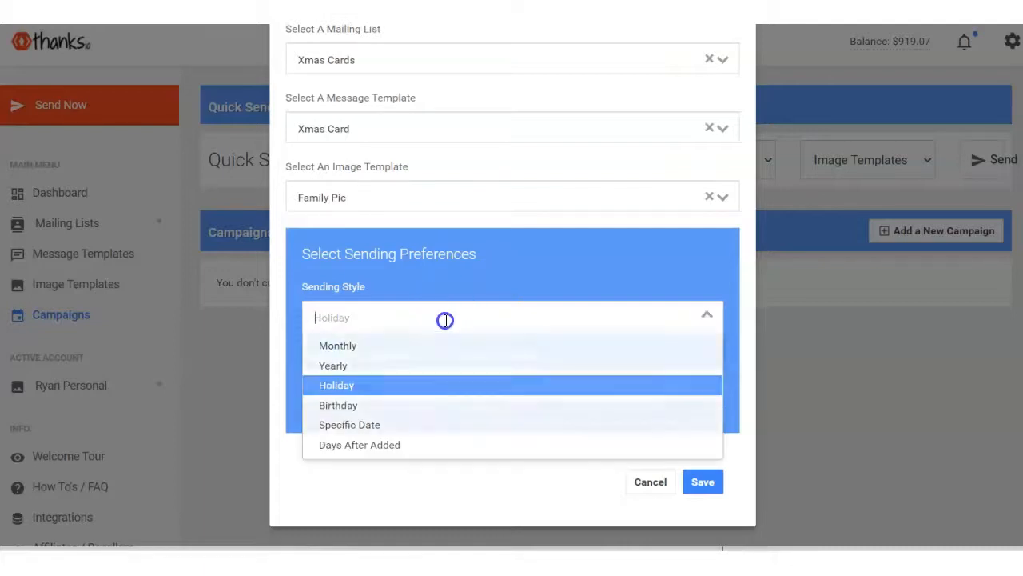
click(342, 364)
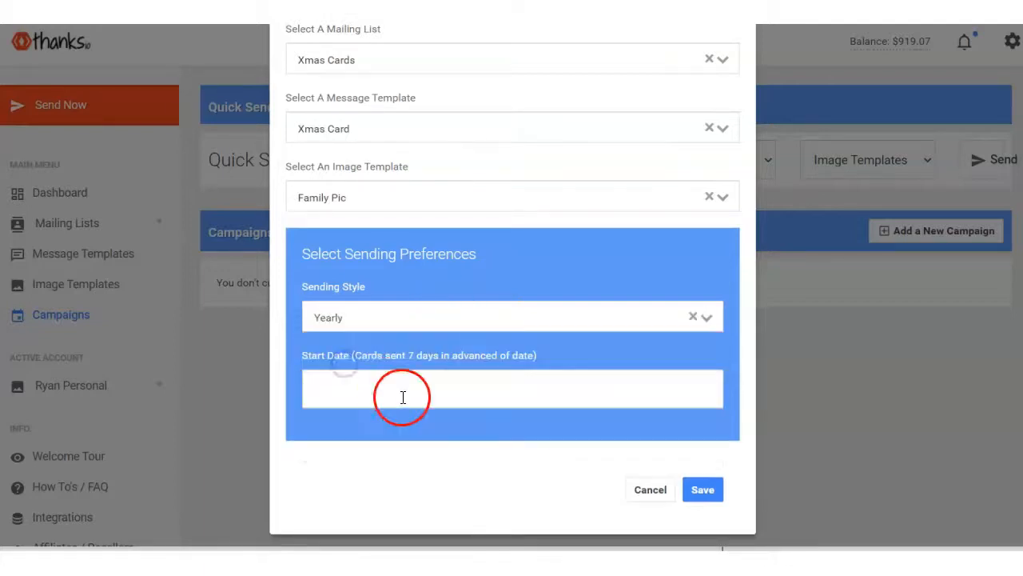
click(402, 395)
scroll(530, 418, down, 1)
click(528, 359)
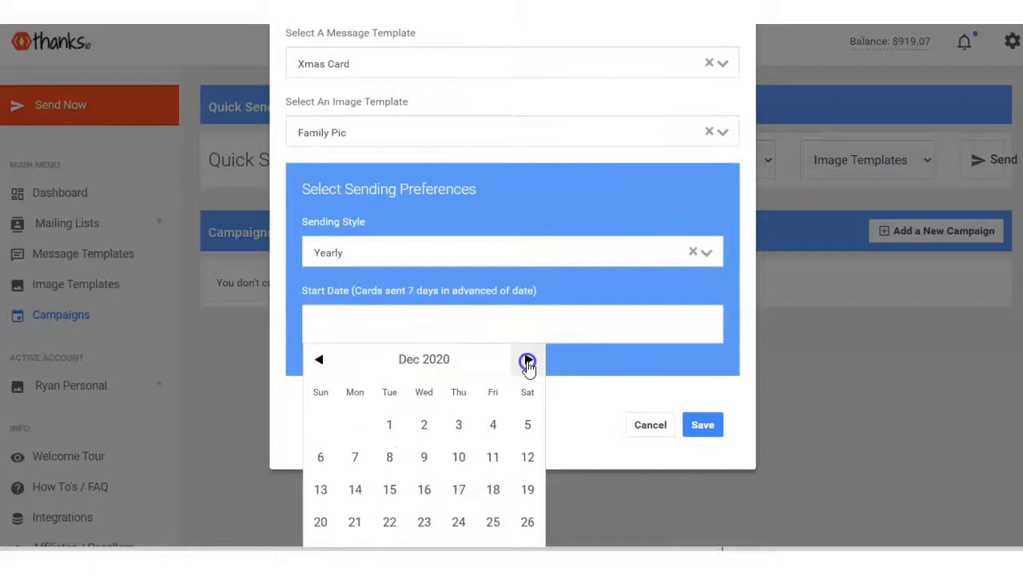
scroll(480, 407, down, 1)
click(465, 409)
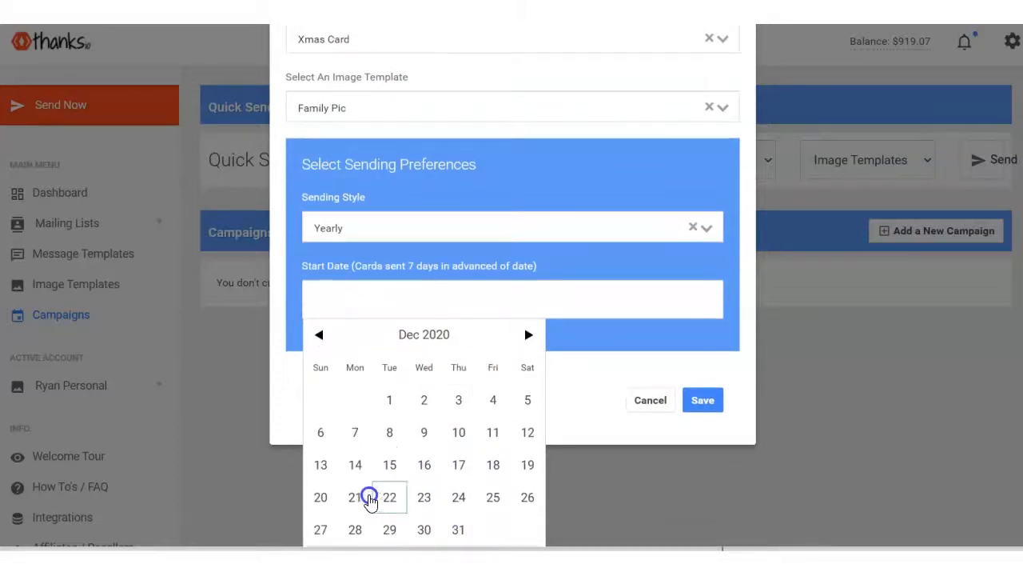
click(335, 499)
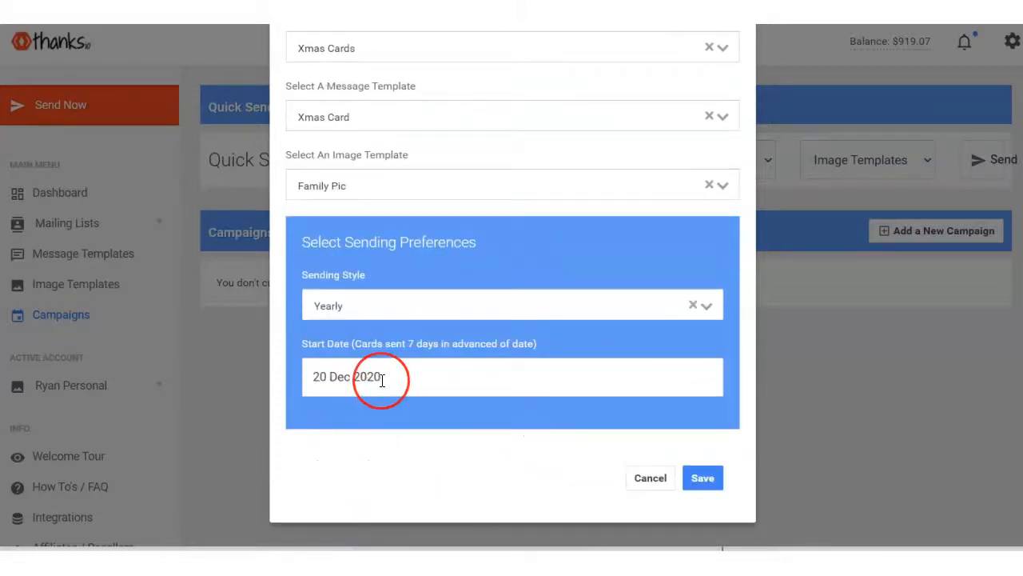
- Save the yearly campaign and confirm its creation so the campaign starts
click(436, 374)
click(424, 382)
click(429, 390)
click(429, 390)
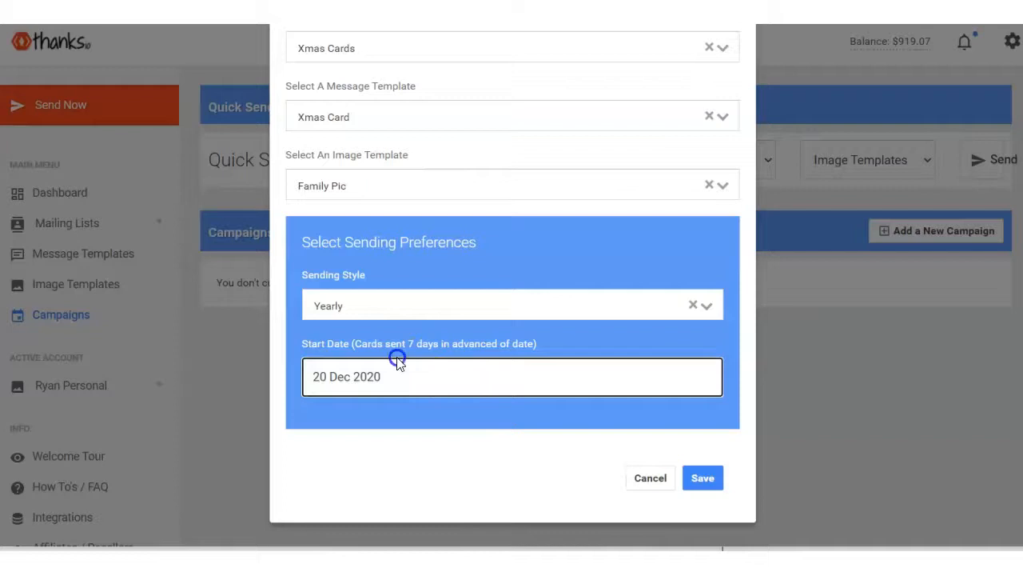
click(701, 488)
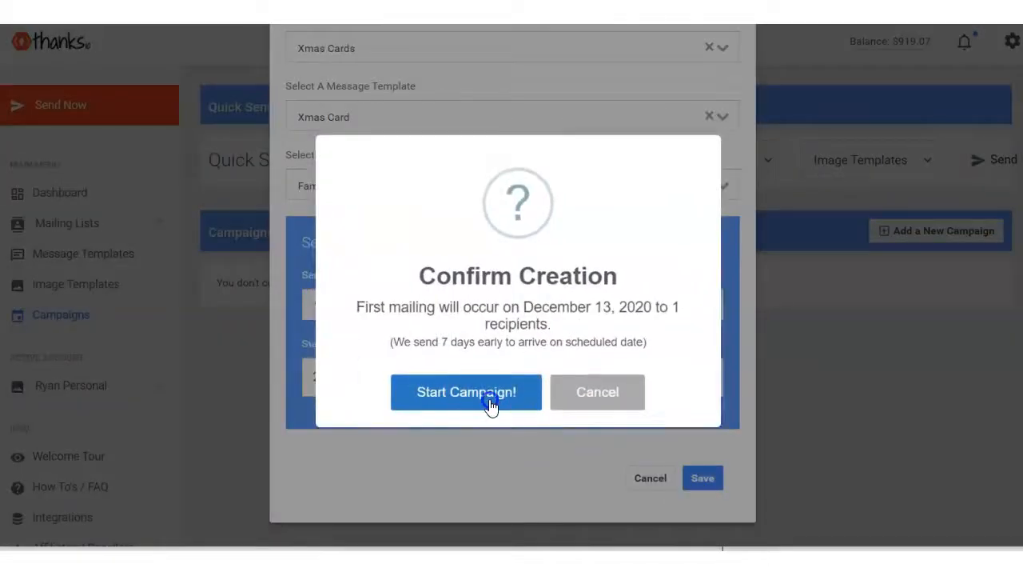
click(490, 404)
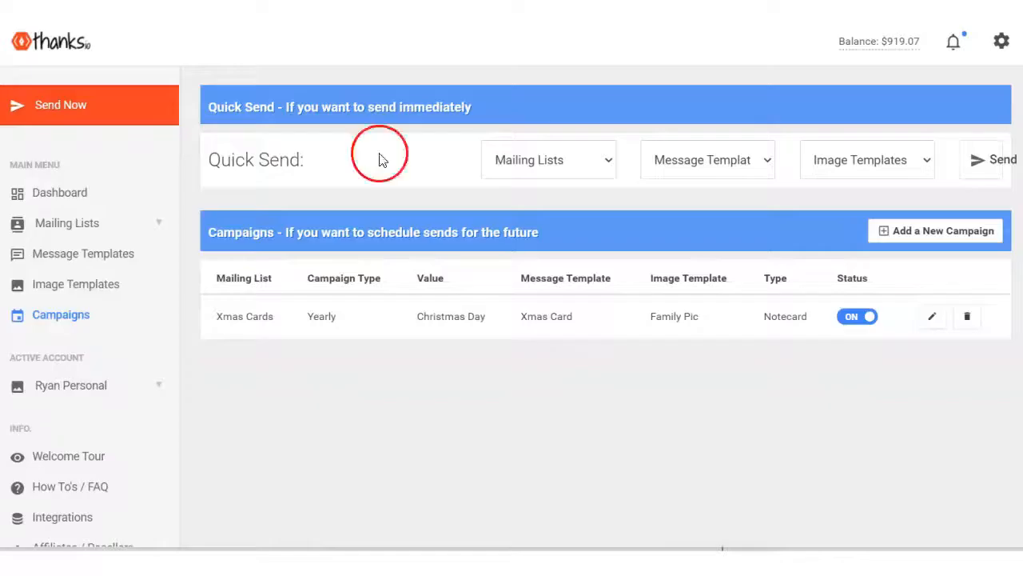
- Open the Xmas Cards mailing list and bring up the form for manually entering a new recipient
click(57, 220)
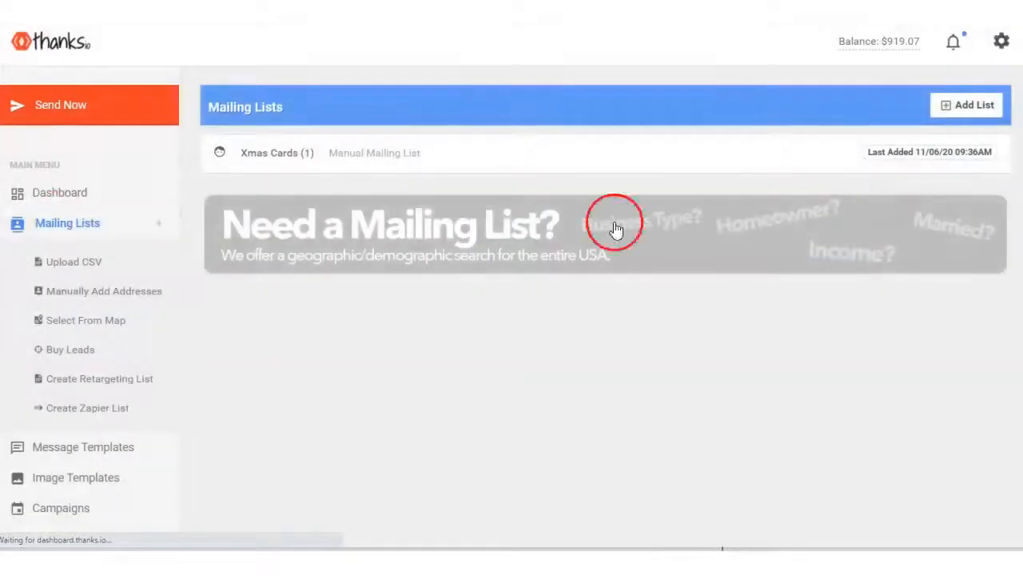
click(305, 165)
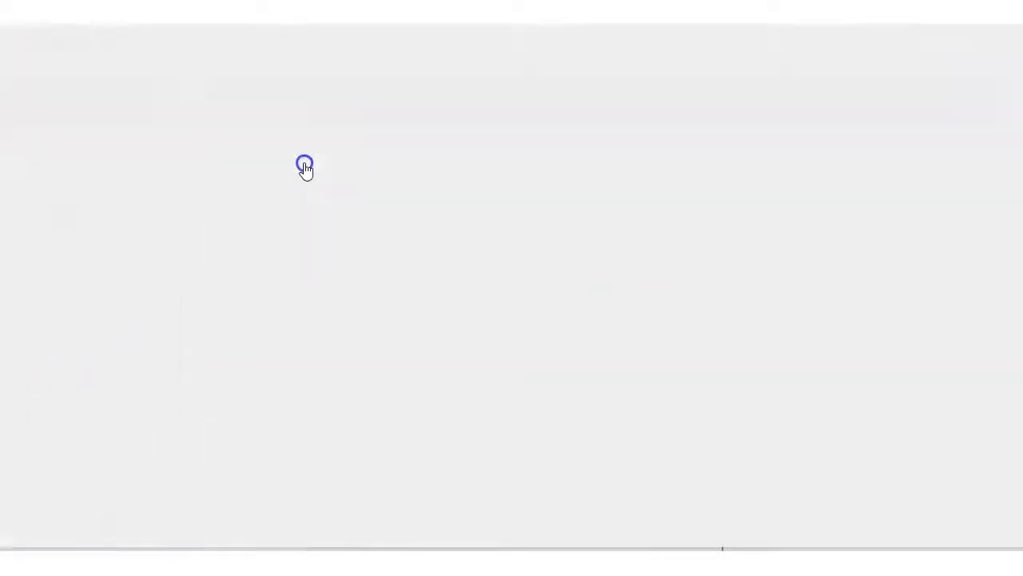
click(950, 176)
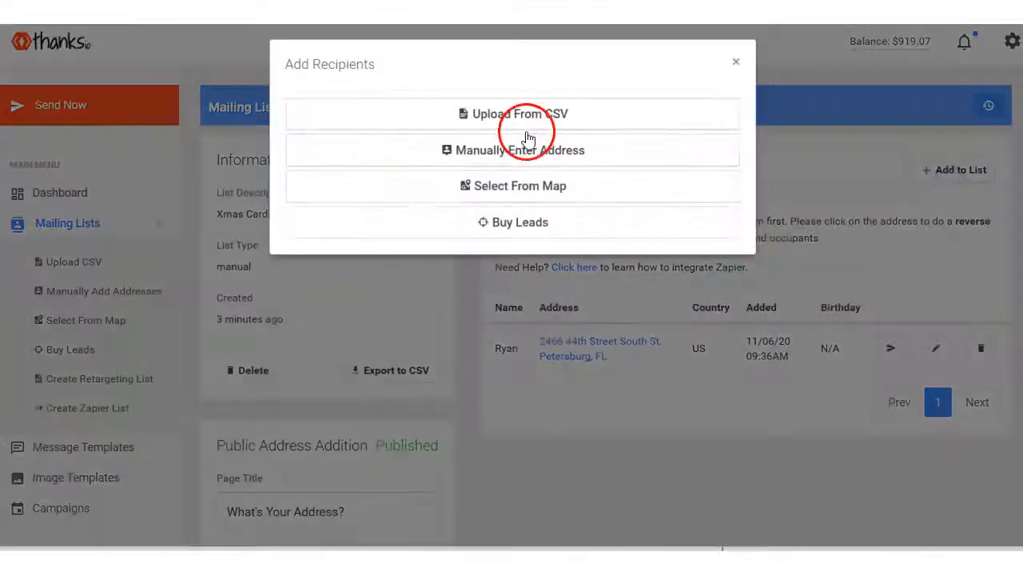
click(555, 153)
- Fill in a recipient's name and a suggested street address in the new recipient form, and cancel without saving
click(366, 138)
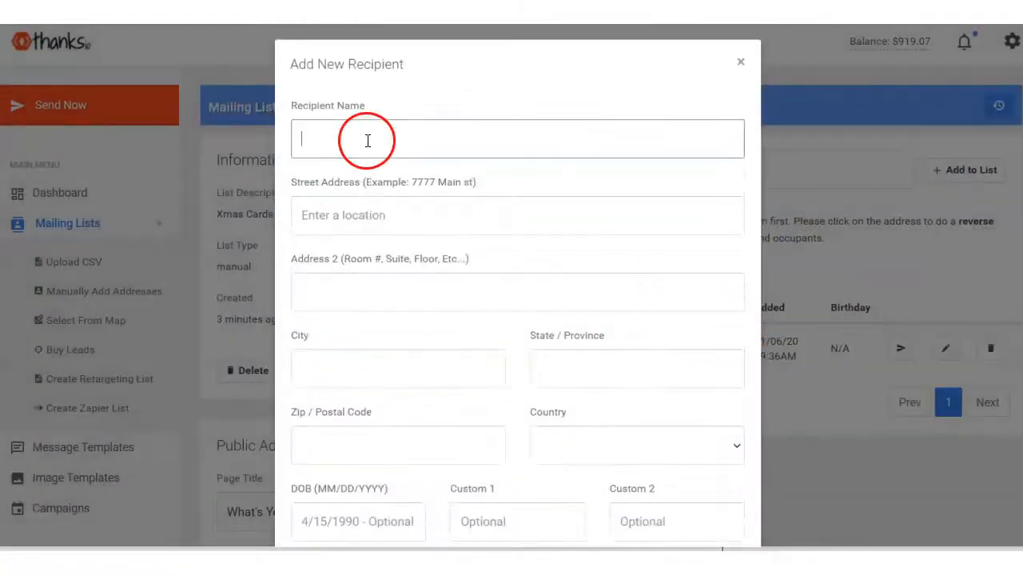
text(Uncle Fred)
key(Tab)
text(1235)
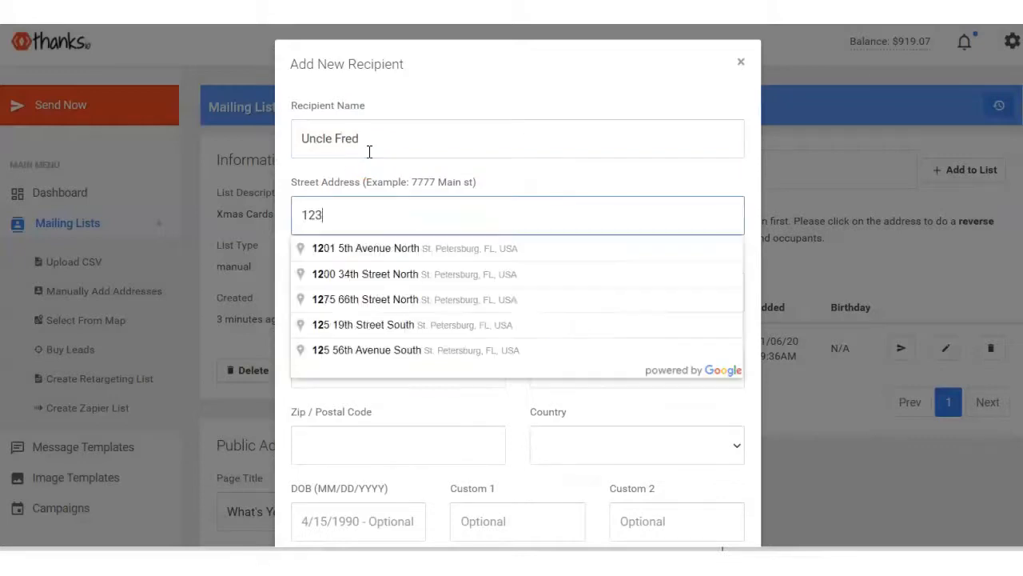
click(429, 251)
scroll(671, 384, down, 2)
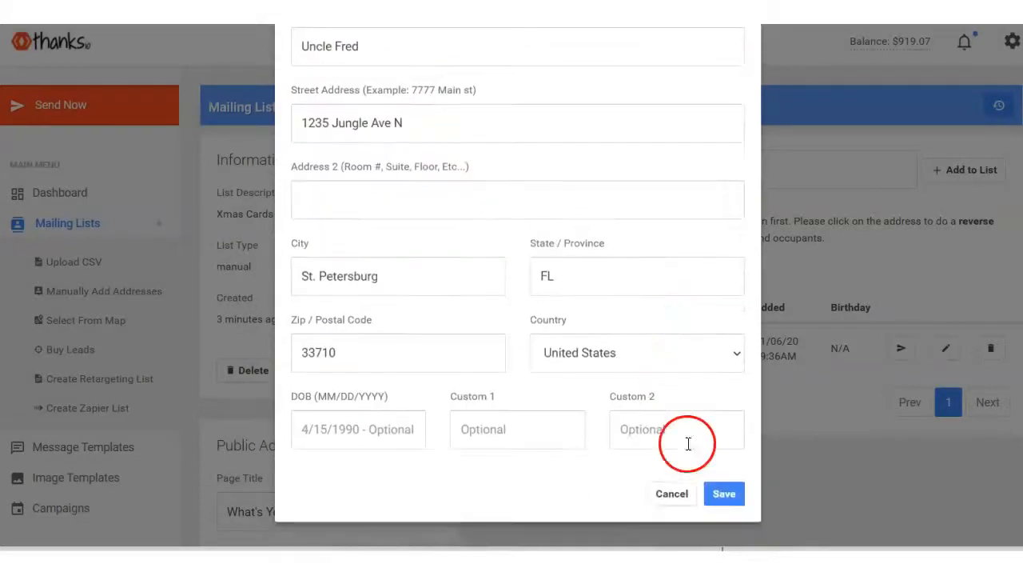
click(676, 496)
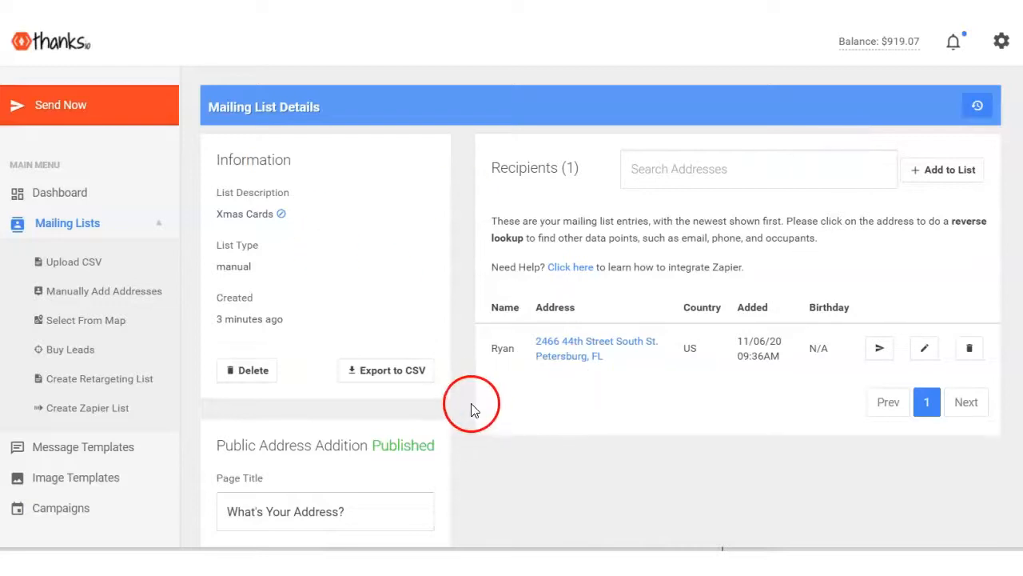
- View the CSV upload option for adding recipients to the Xmas Cards list and close it
click(932, 170)
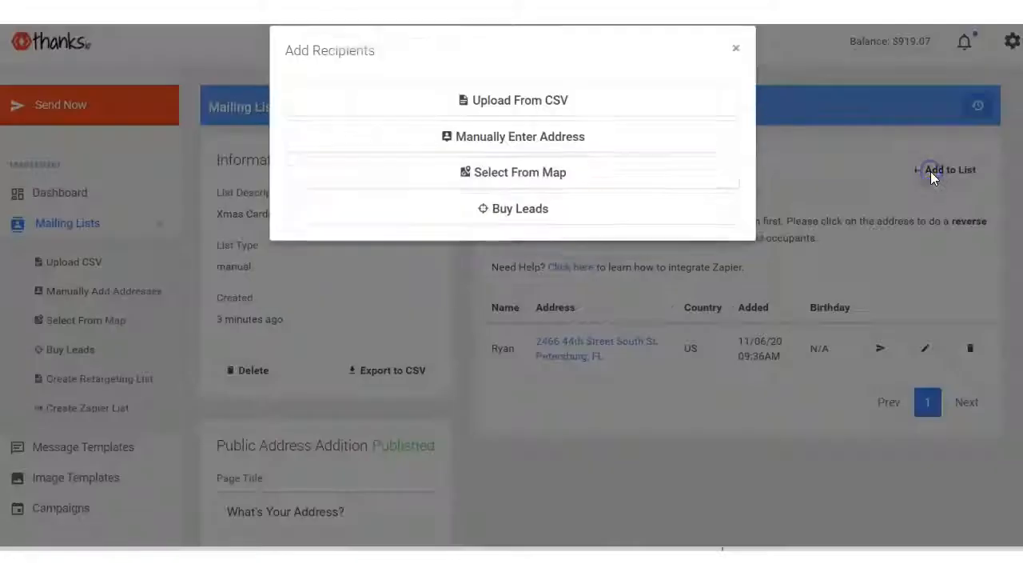
click(511, 119)
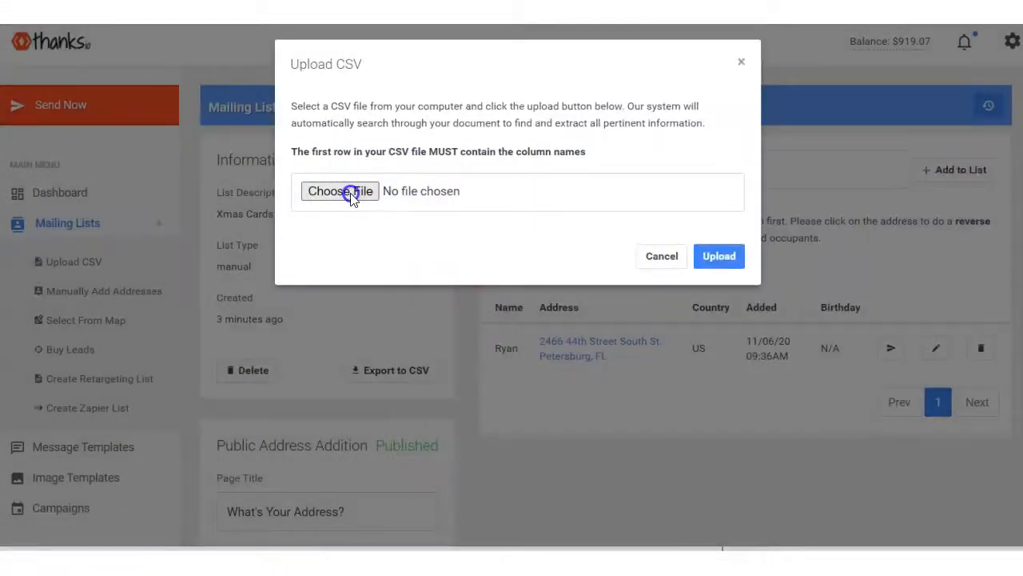
click(744, 64)
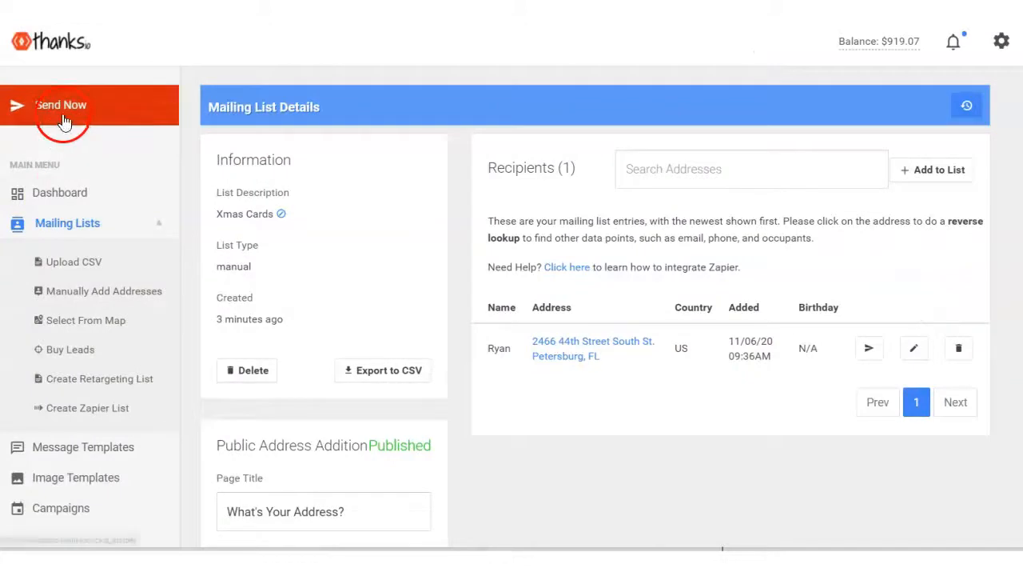
- Start a new immediate send, choose the notecard type, pick an image for its design, and continue to the message
click(64, 120)
click(611, 389)
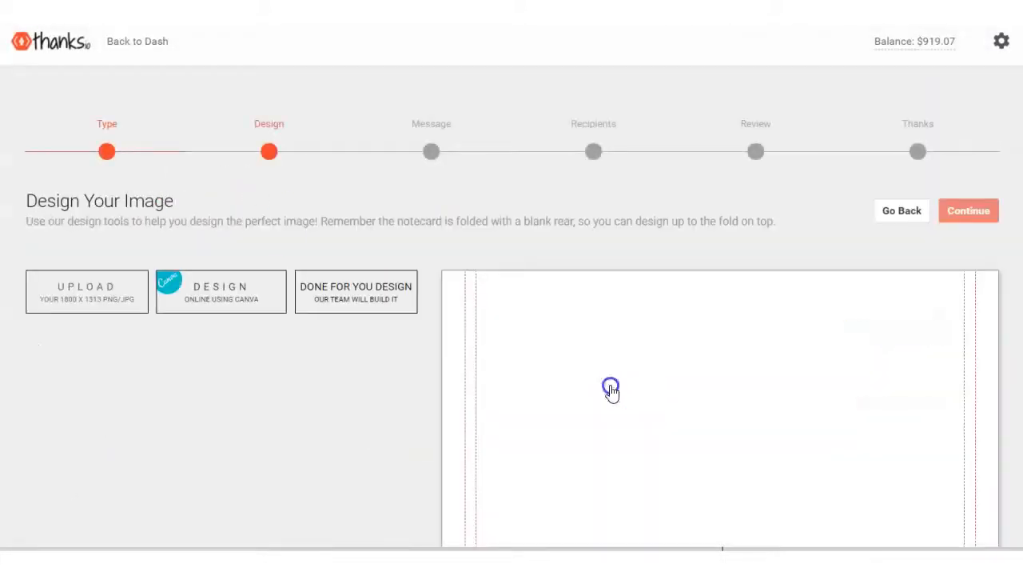
scroll(457, 178, down, 2)
click(119, 178)
scroll(743, 322, down, 2)
click(568, 484)
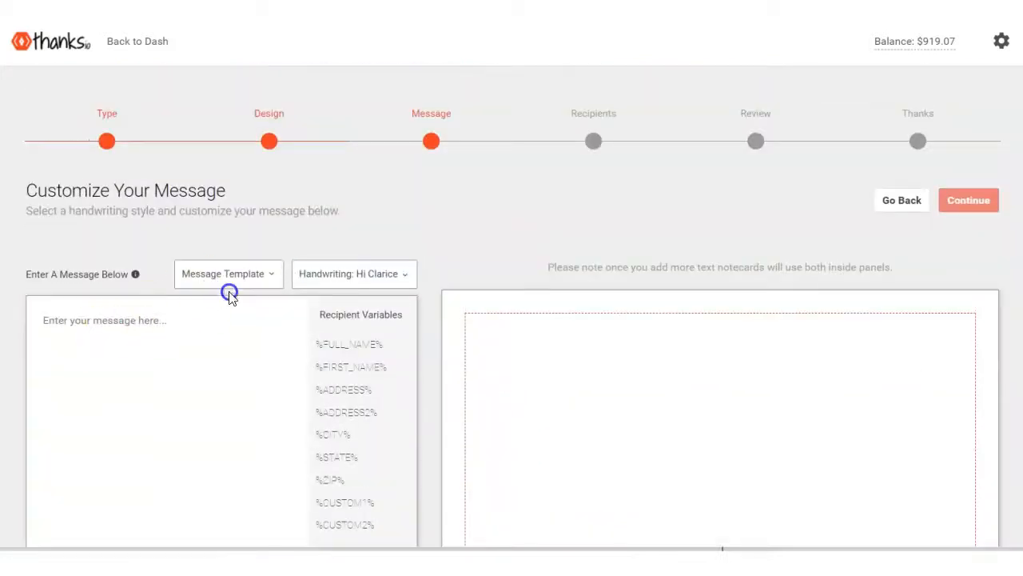
- Check the saved message templates, write a "Merry XMas" greeting from the family as the card's message instead, and continue to the recipients
click(229, 279)
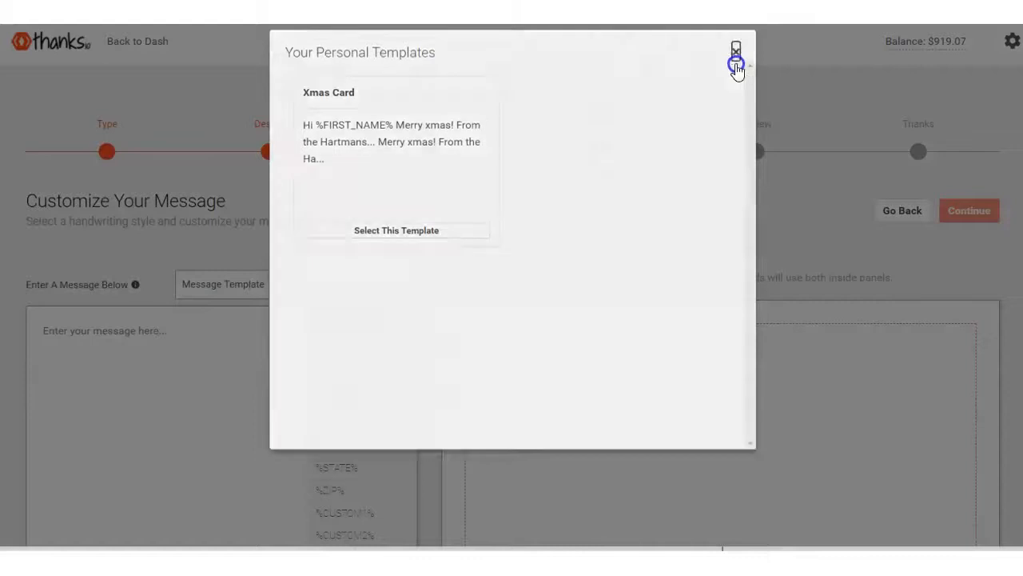
click(736, 66)
click(87, 355)
text(Merry Xmas from the Hartmans!)
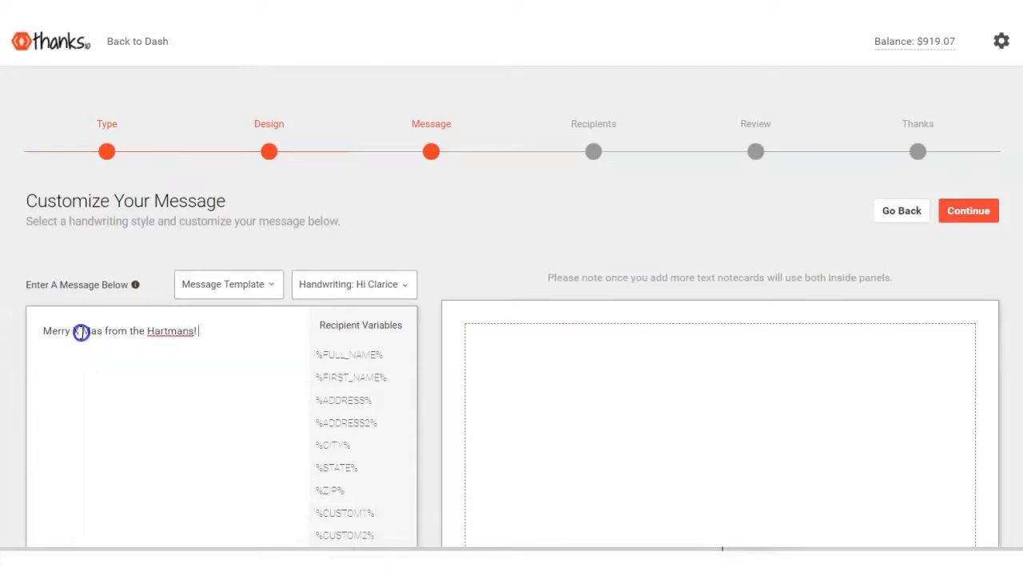
key(BackSpace)
scroll(260, 351, down, 2)
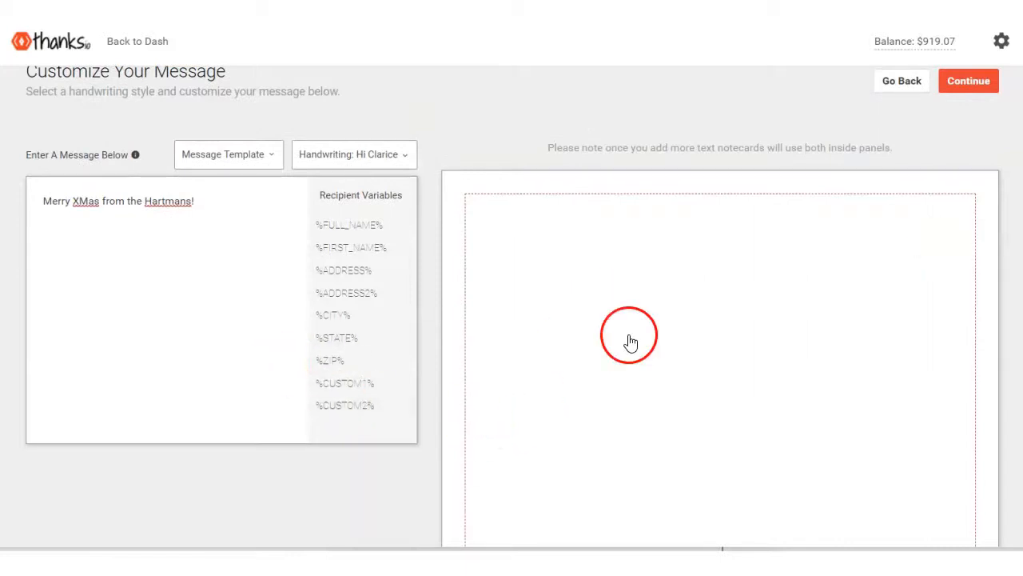
scroll(631, 341, down, 5)
scroll(605, 383, up, 7)
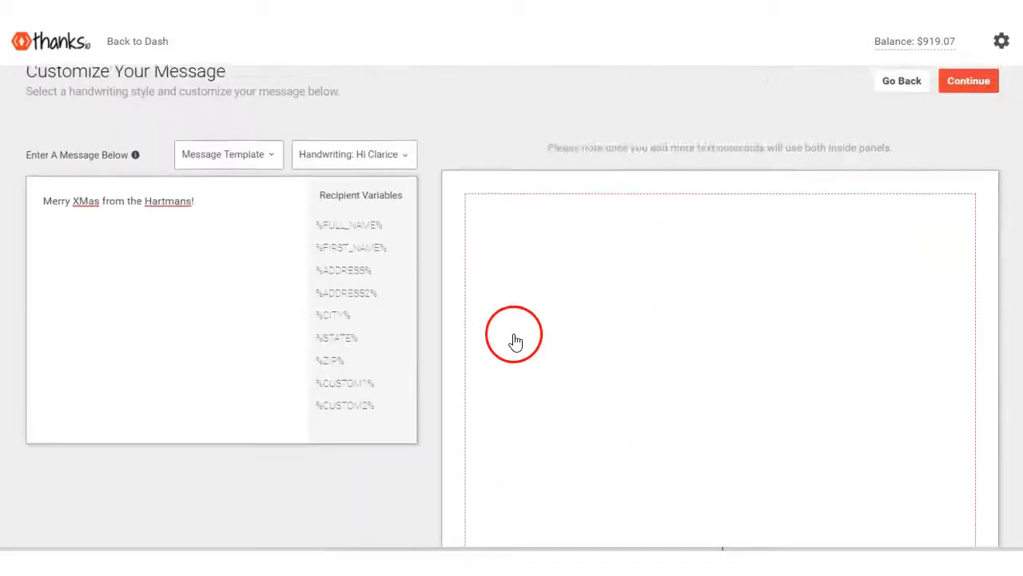
click(971, 212)
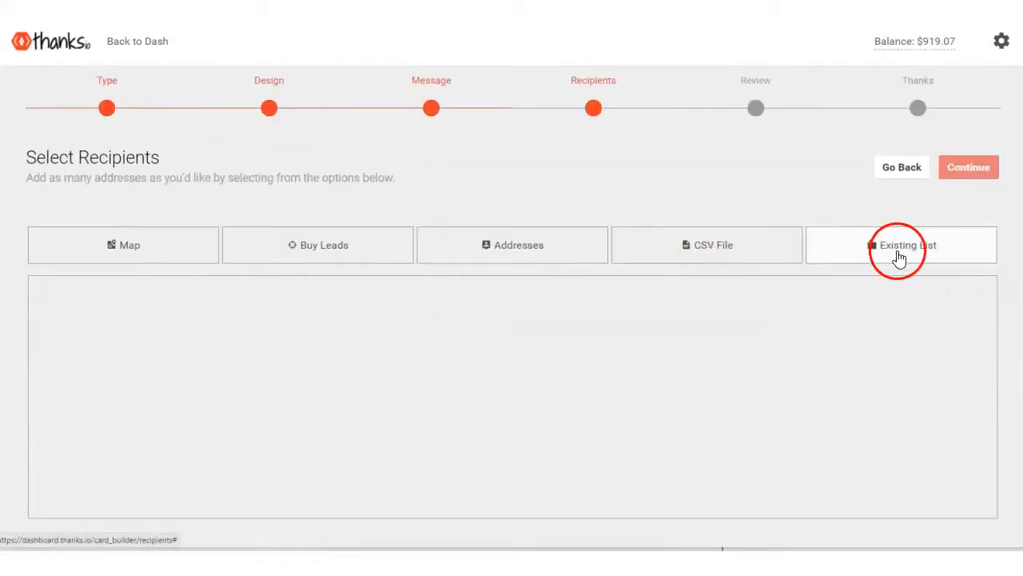
- Select the existing Xmas Cards list as the notecard's recipients and save the selection
click(898, 254)
scroll(120, 352, down, 1)
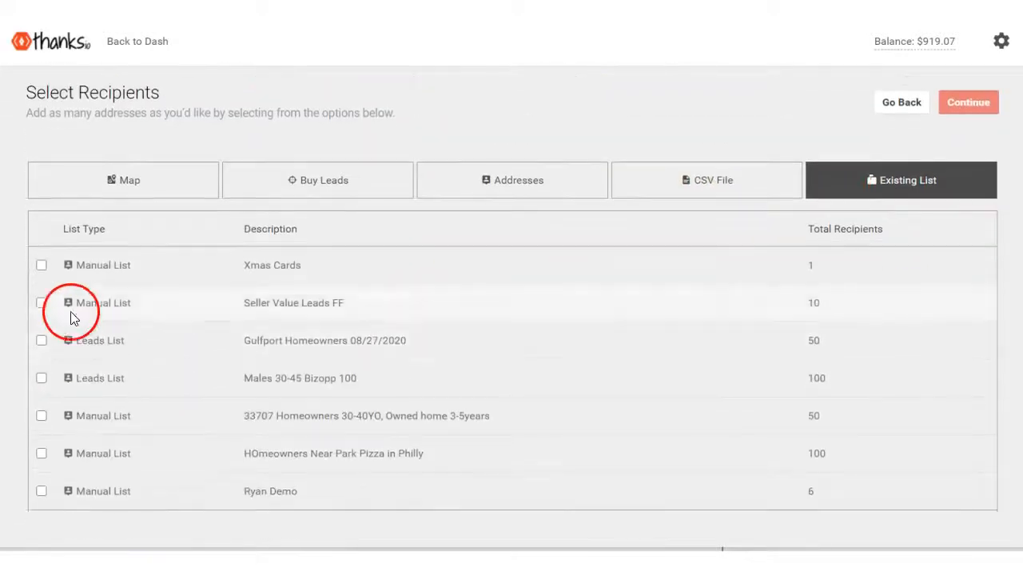
click(40, 266)
drag(319, 278, 245, 275)
scroll(441, 347, down, 2)
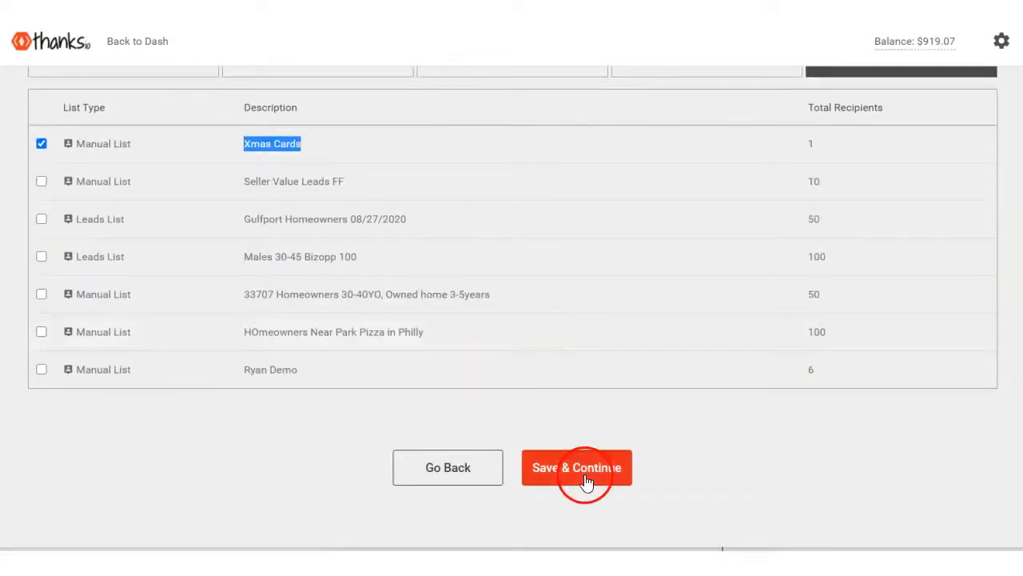
click(583, 472)
- Review the notecard preview, the order pricing, and the choices for sending now or as a future campaign
scroll(534, 313, down, 1)
scroll(535, 313, up, 2)
scroll(343, 300, up, 1)
scroll(343, 307, down, 10)
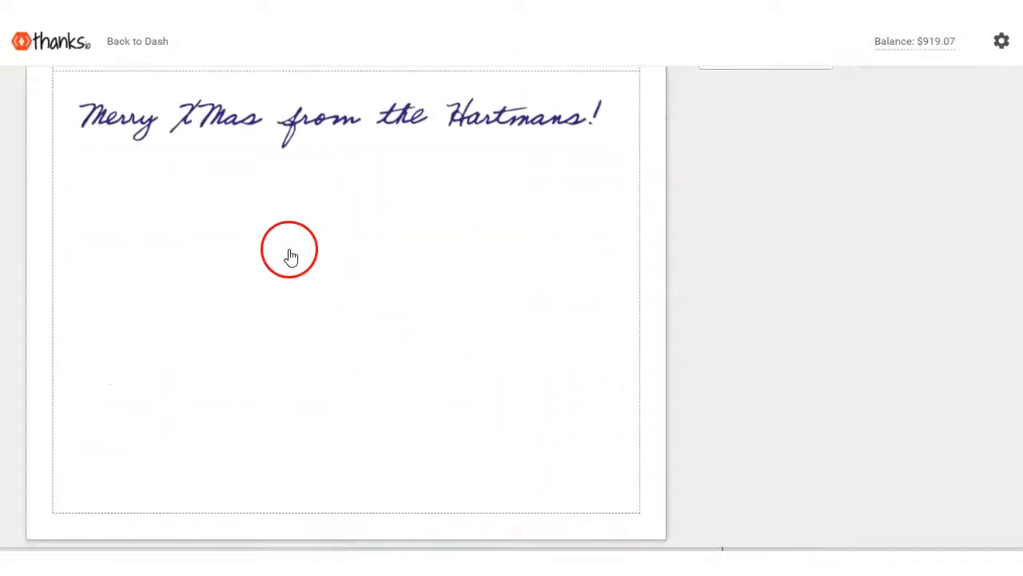
scroll(331, 273, down, 2)
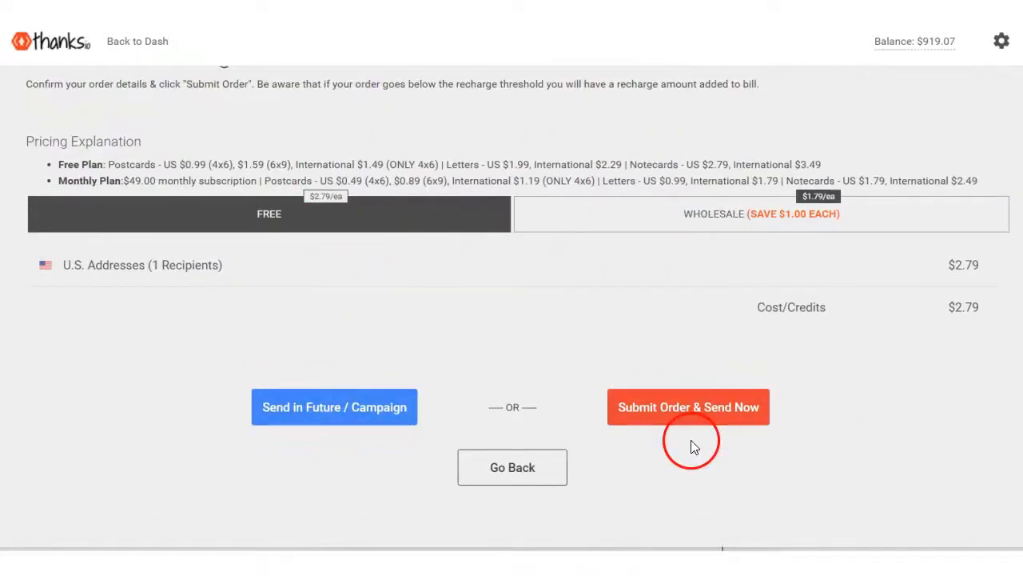
- Leave the order review for the dashboard and look over the saved image templates and message template
click(651, 422)
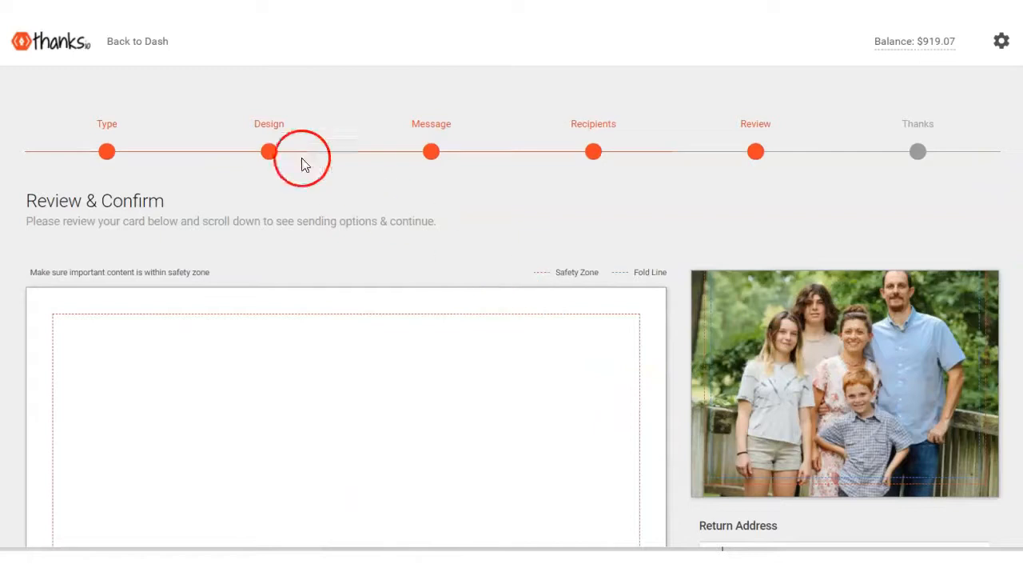
click(143, 43)
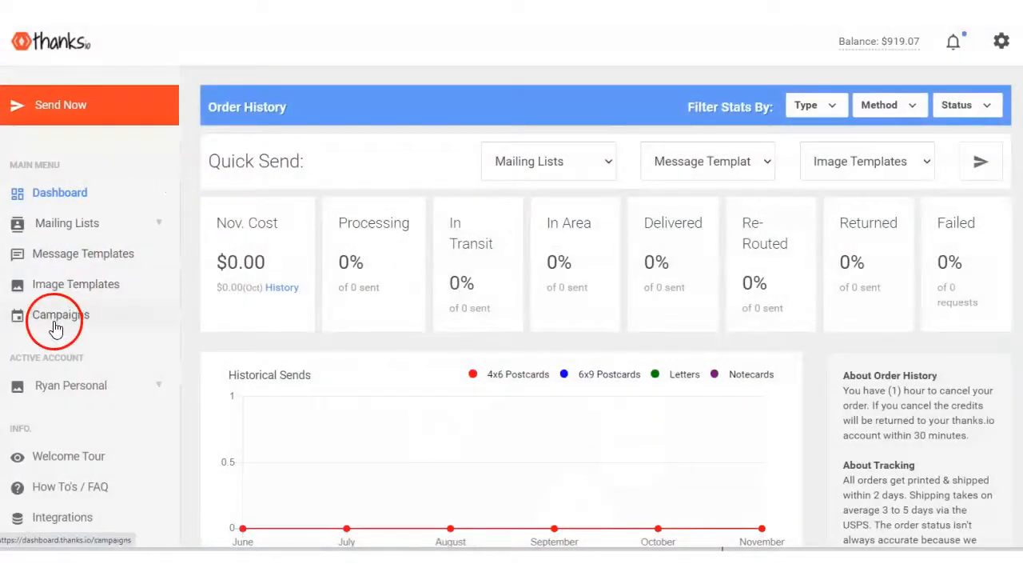
scroll(53, 324, down, 1)
click(51, 222)
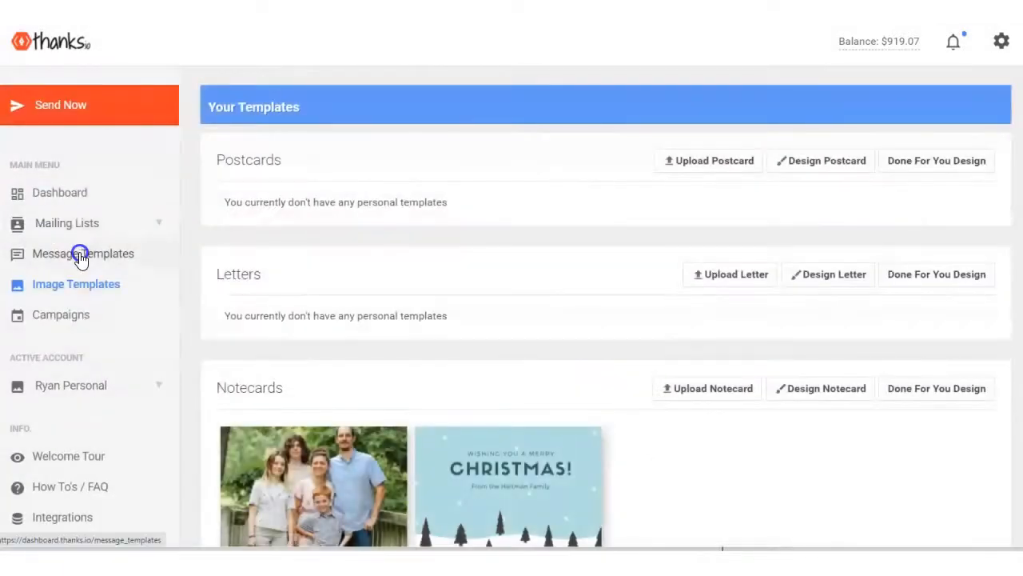
click(80, 255)
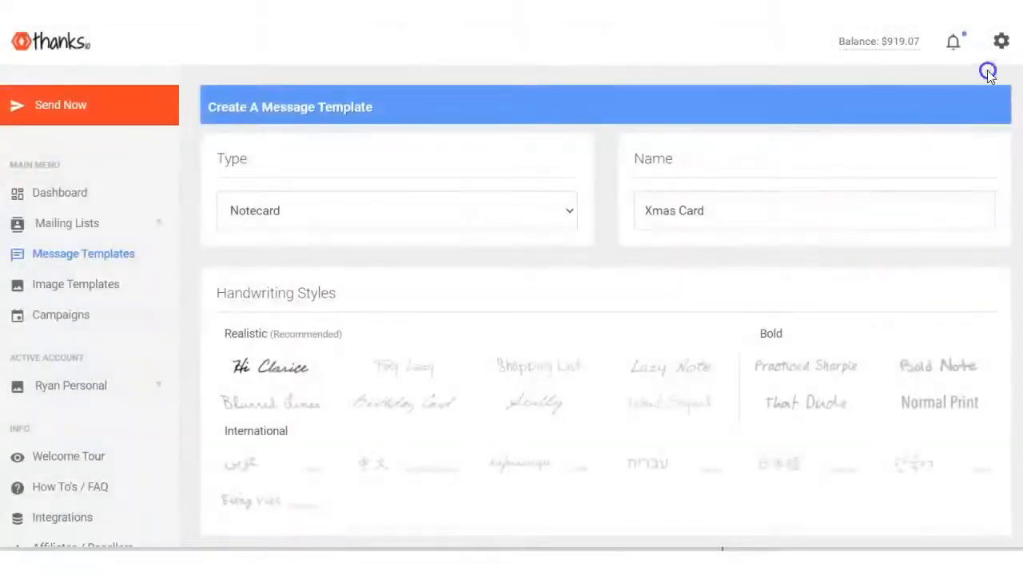
- Open the account's postcard preferences, set the default handwriting color to Red, and save the change
click(1002, 44)
click(911, 222)
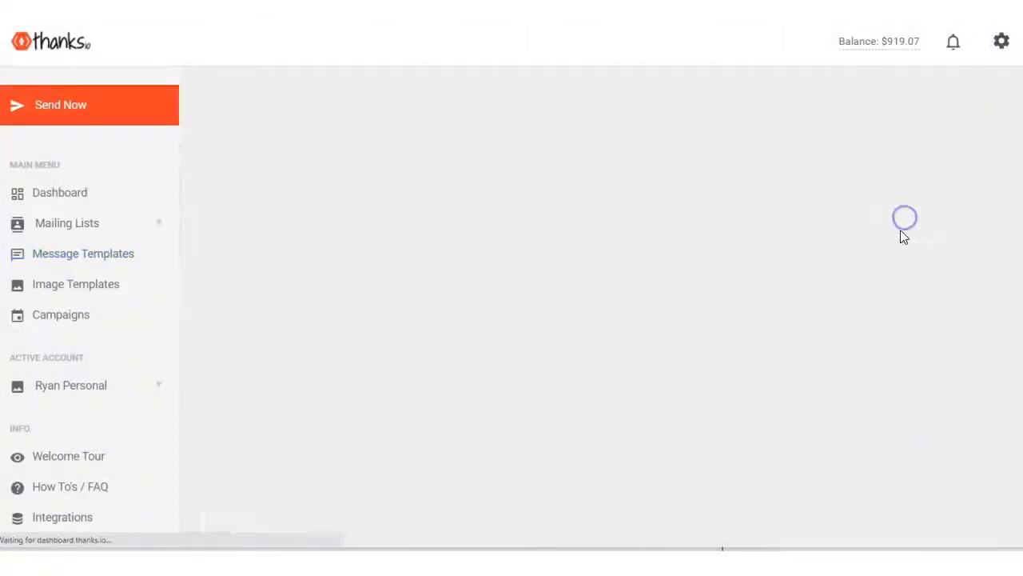
scroll(347, 232, down, 5)
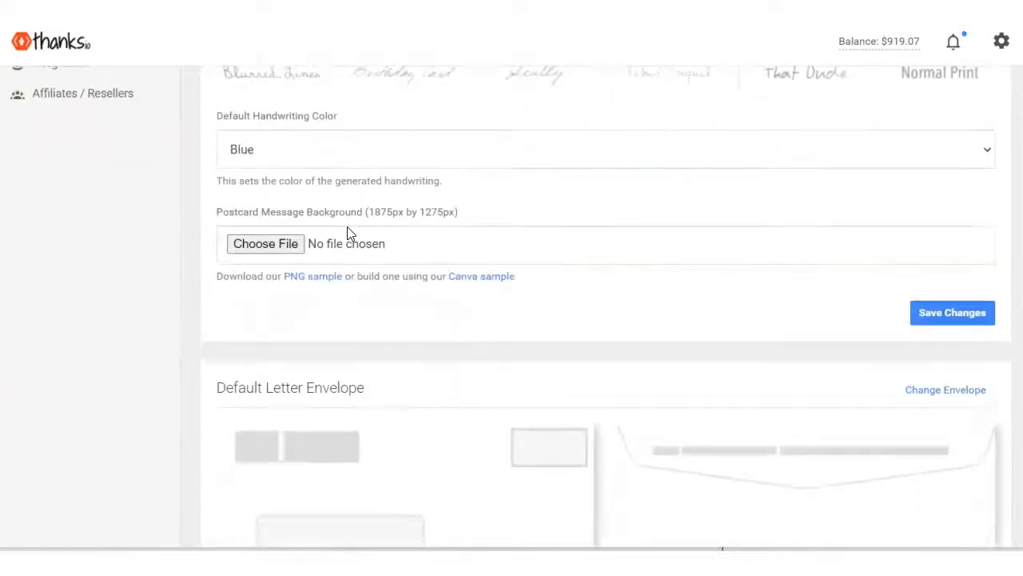
scroll(347, 232, up, 3)
click(272, 264)
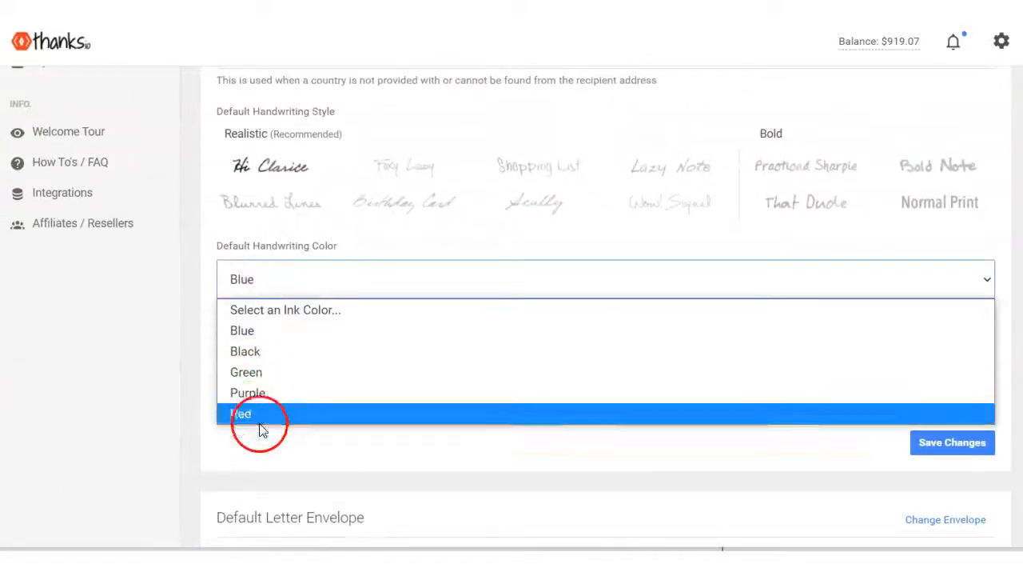
click(249, 411)
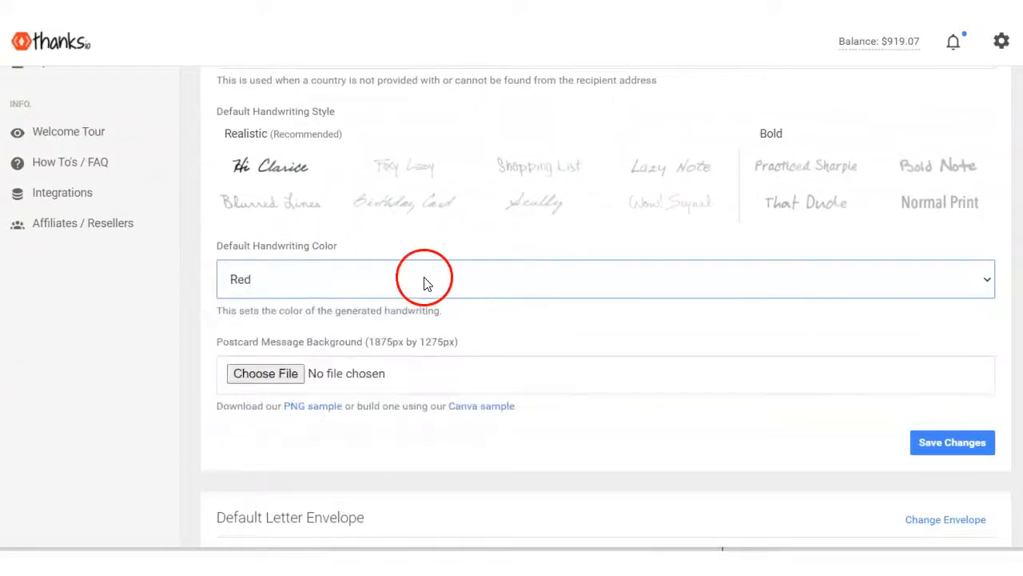
click(956, 438)
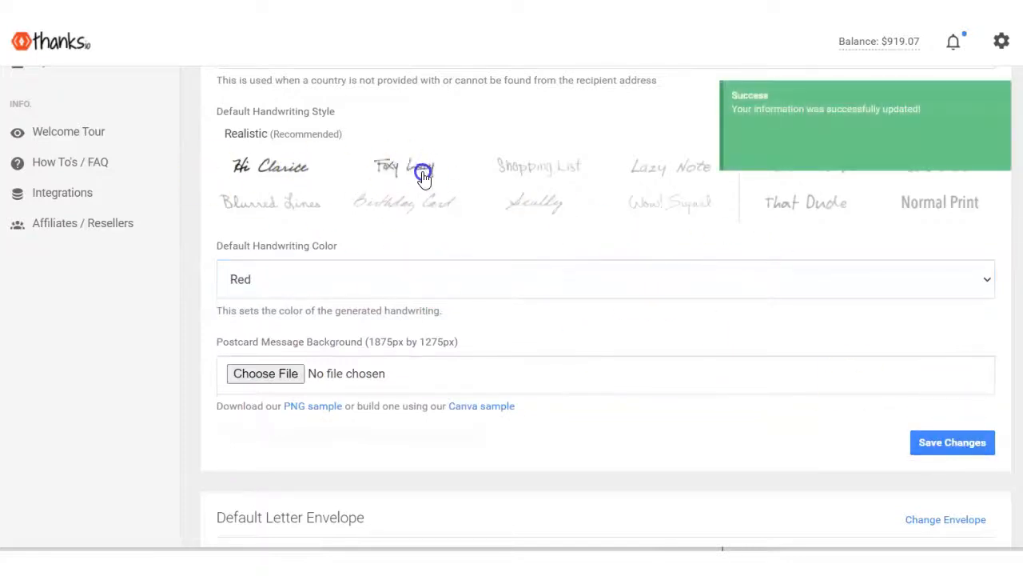
- Set the default handwriting style to Foxy Lazy, save the change, and return to the dashboard
click(432, 172)
click(955, 444)
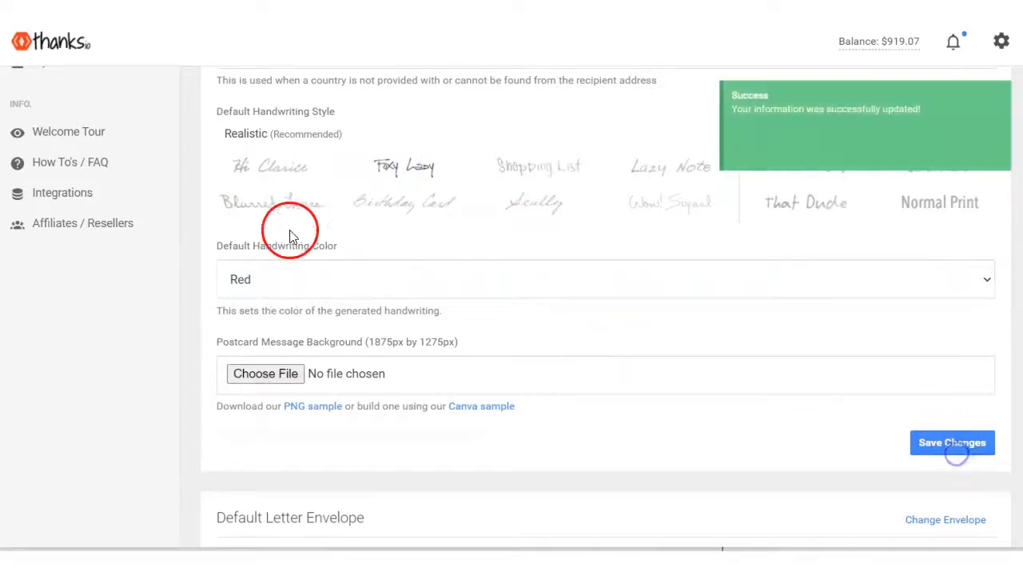
scroll(445, 218, down, 4)
scroll(443, 214, up, 10)
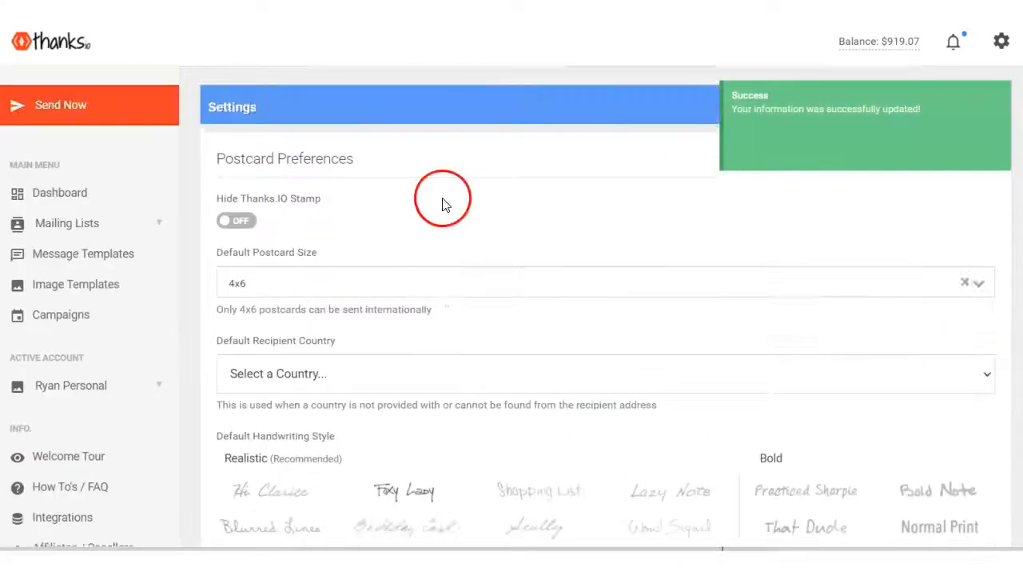
click(57, 189)
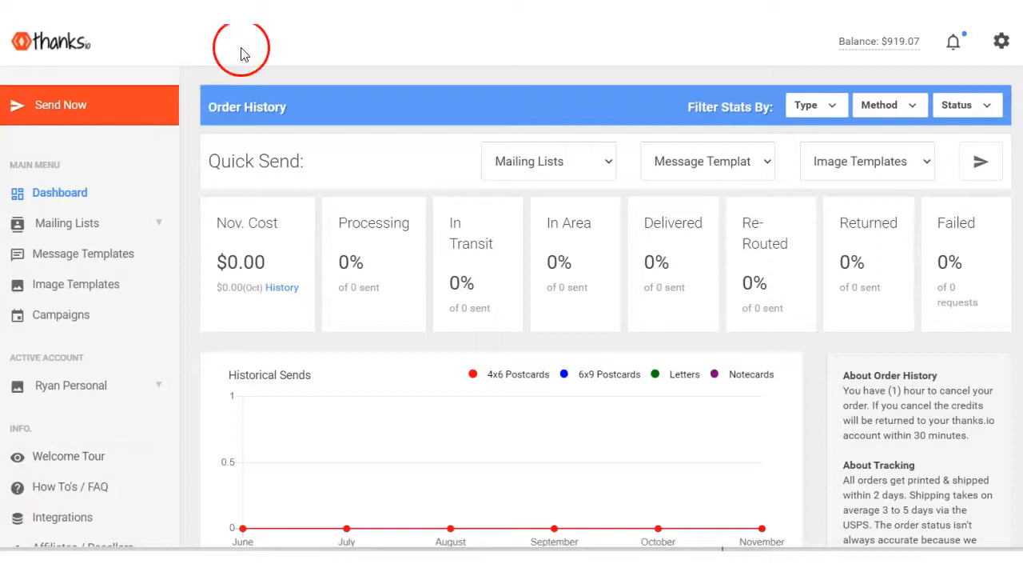
text(www.thanks.io)
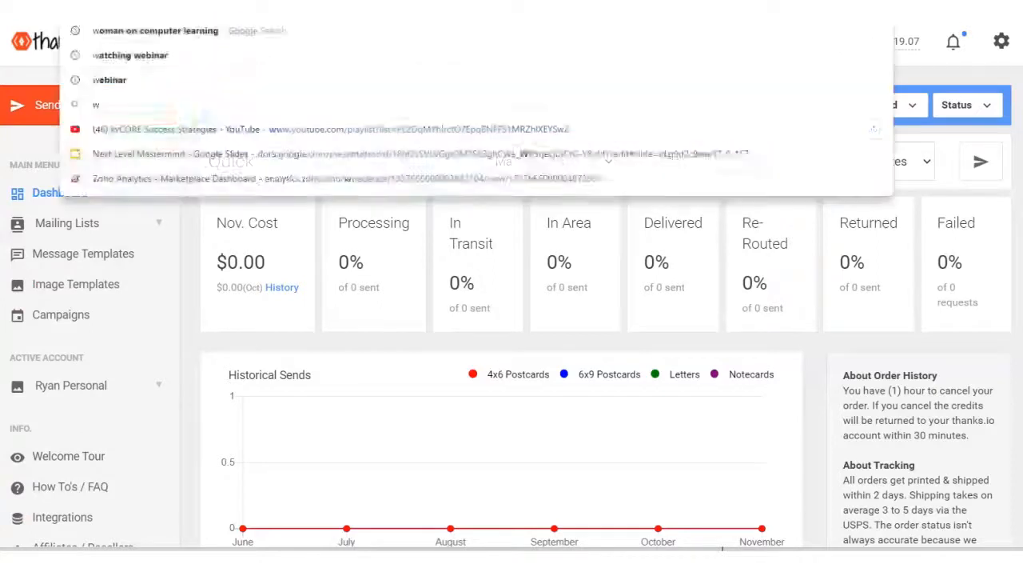
key(Return)
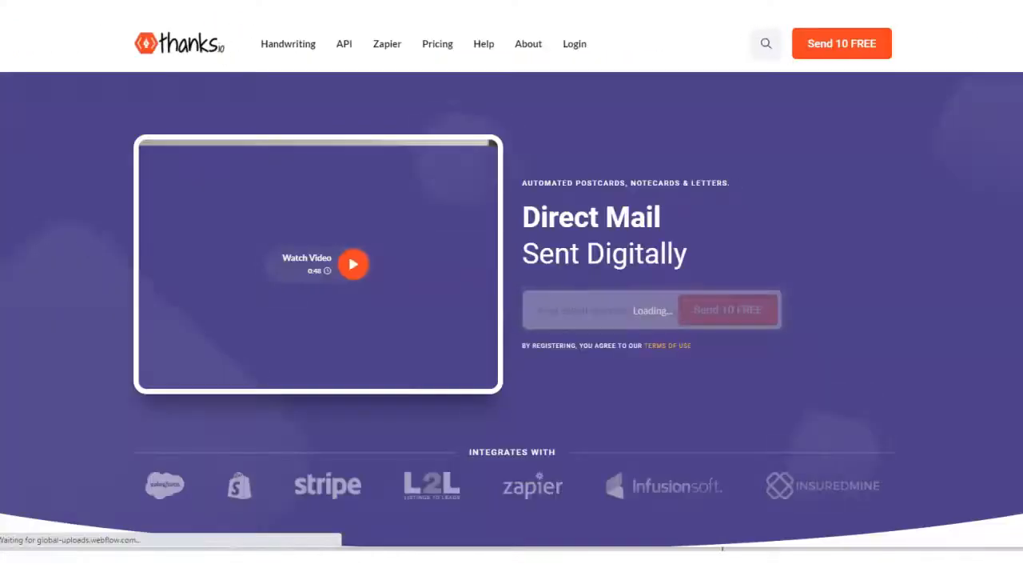
scroll(442, 254, down, 4)
scroll(442, 254, down, 3)
click(503, 176)
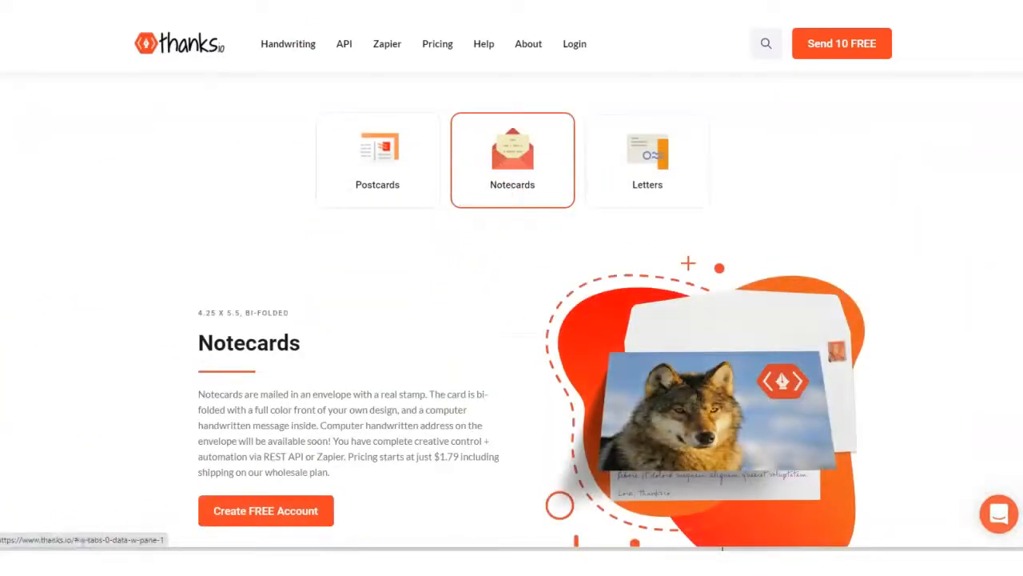